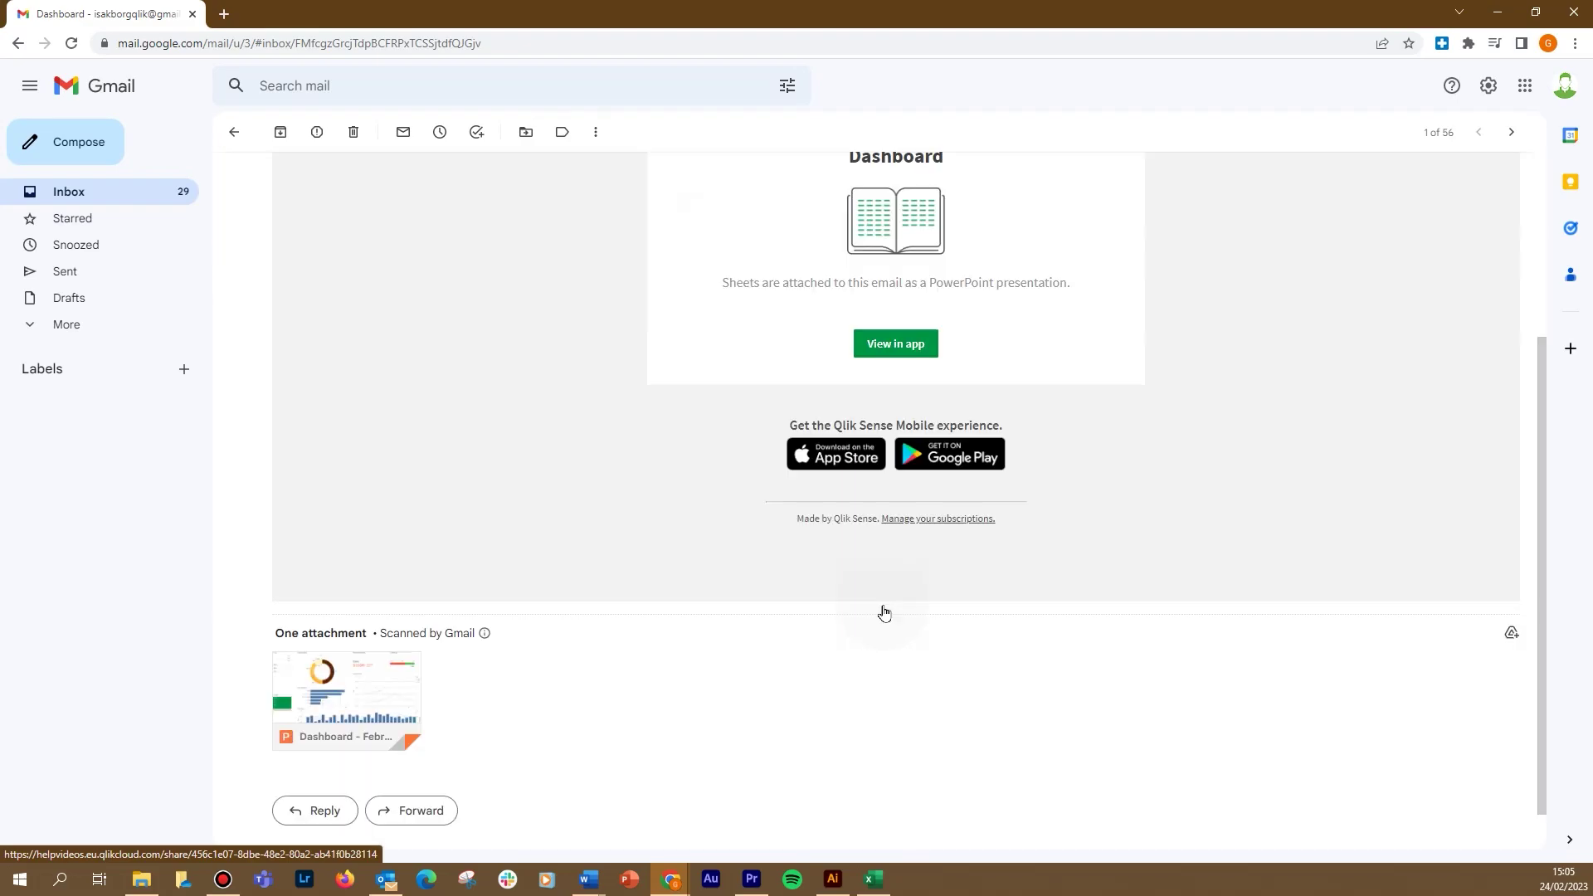
scroll(884, 613, down, 1)
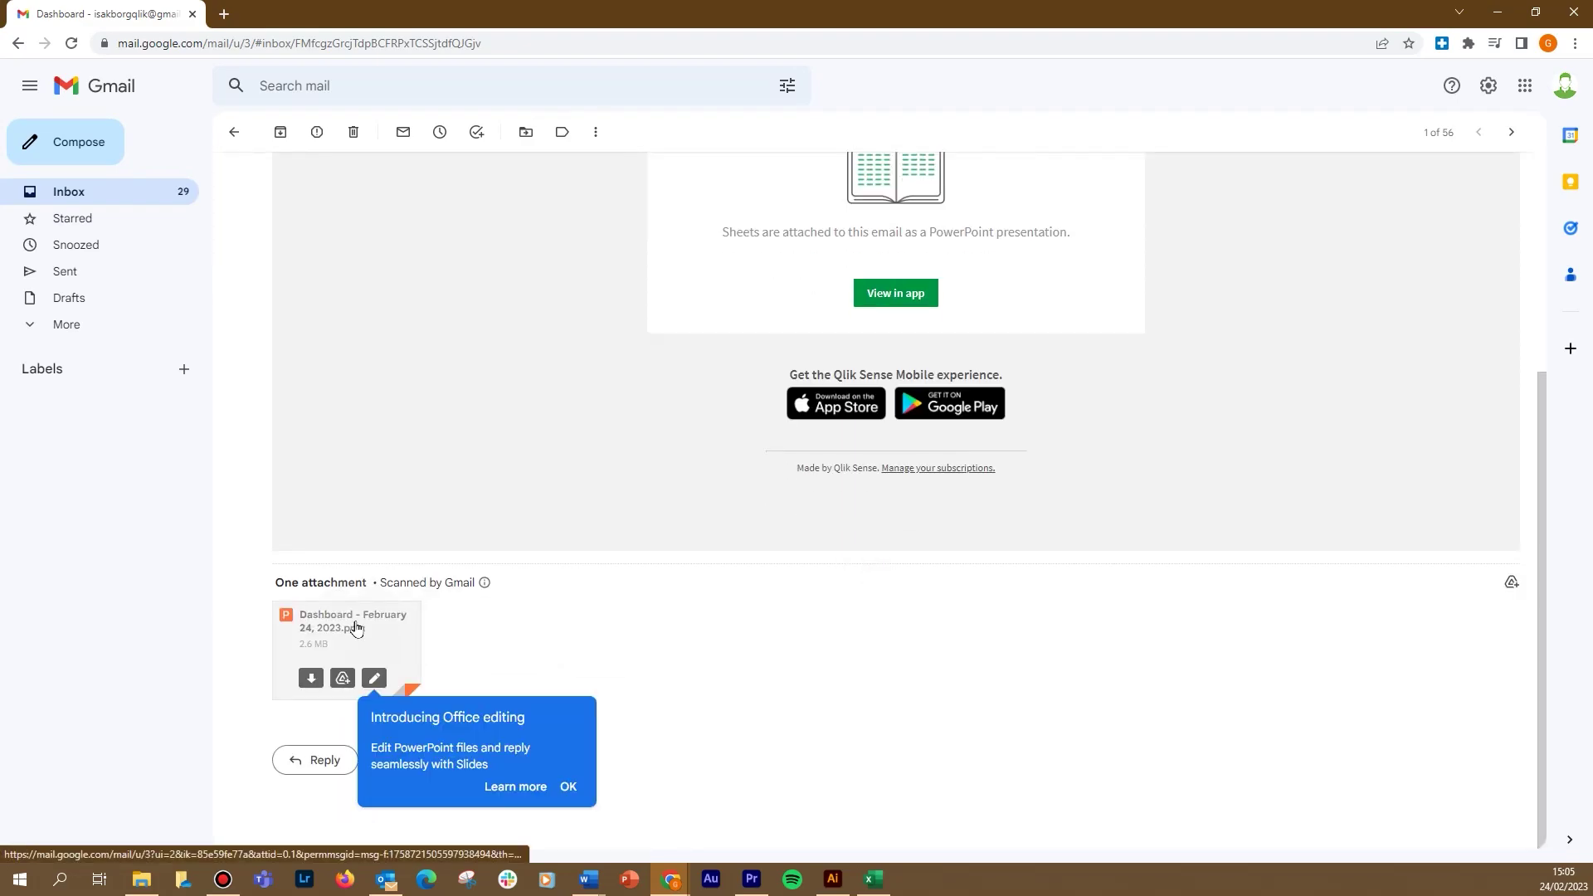
Page through all four slides of the Dashboard .pptx attachment, then close the preview
click(356, 628)
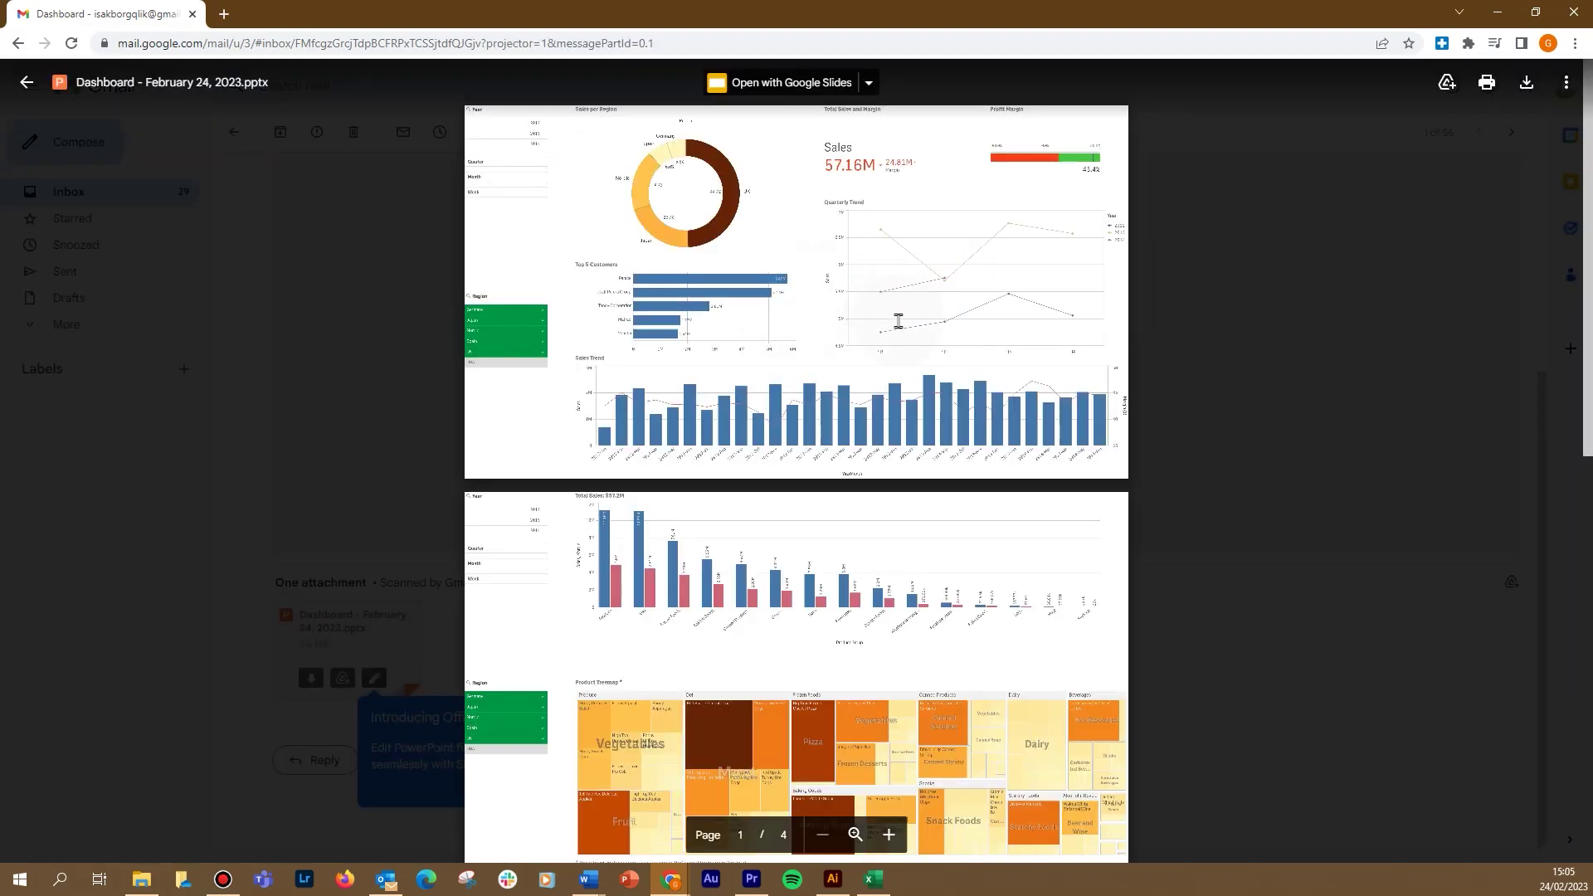
scroll(900, 326, down, 3)
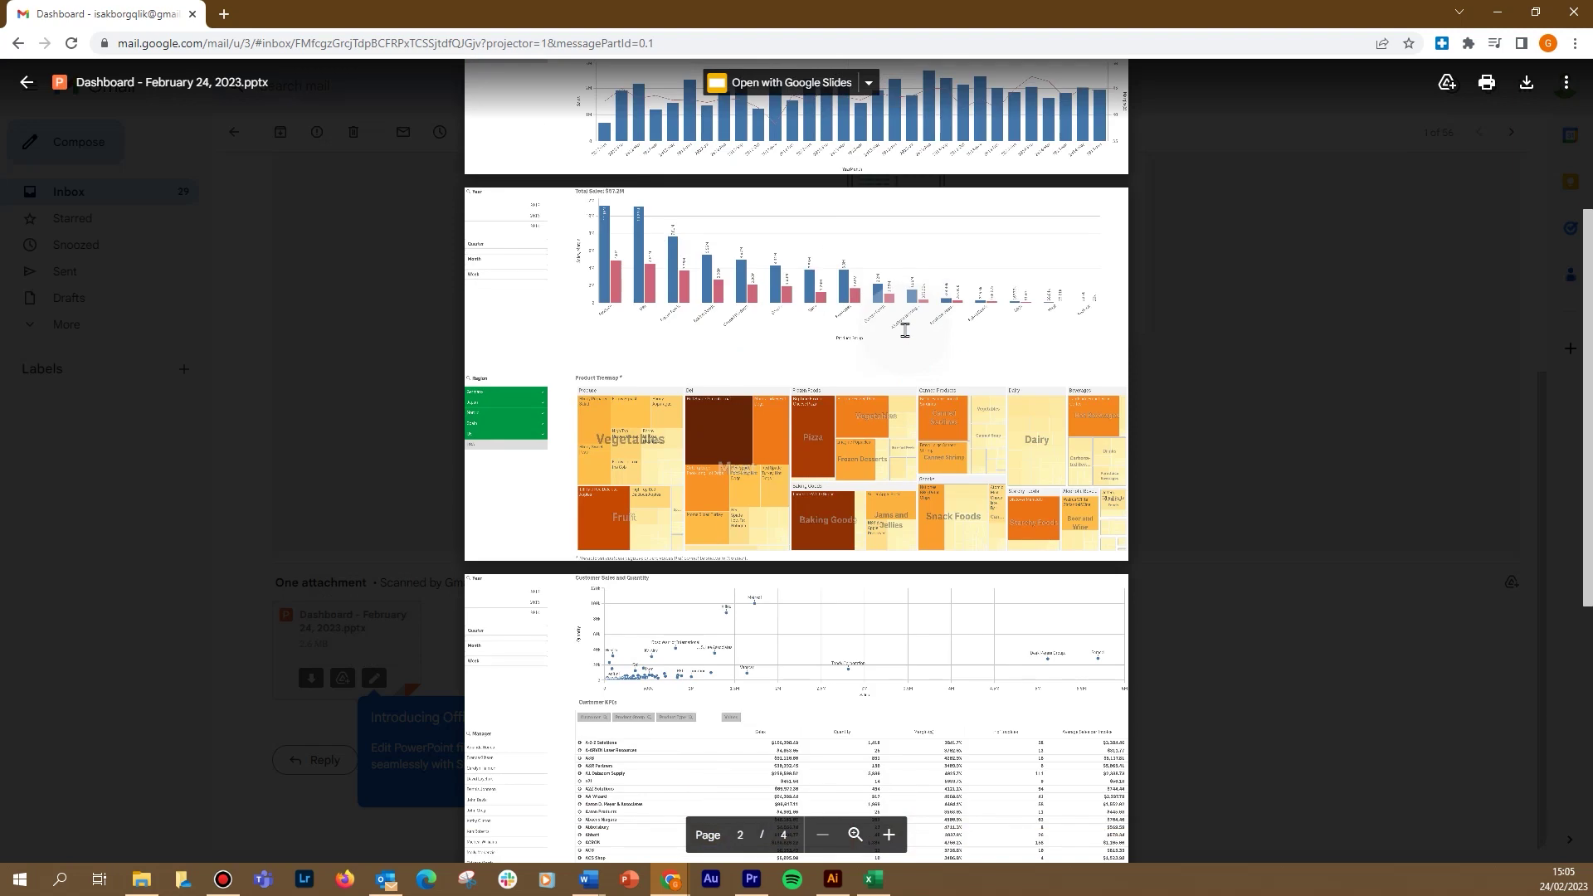
scroll(905, 330, down, 3)
scroll(905, 330, down, 3)
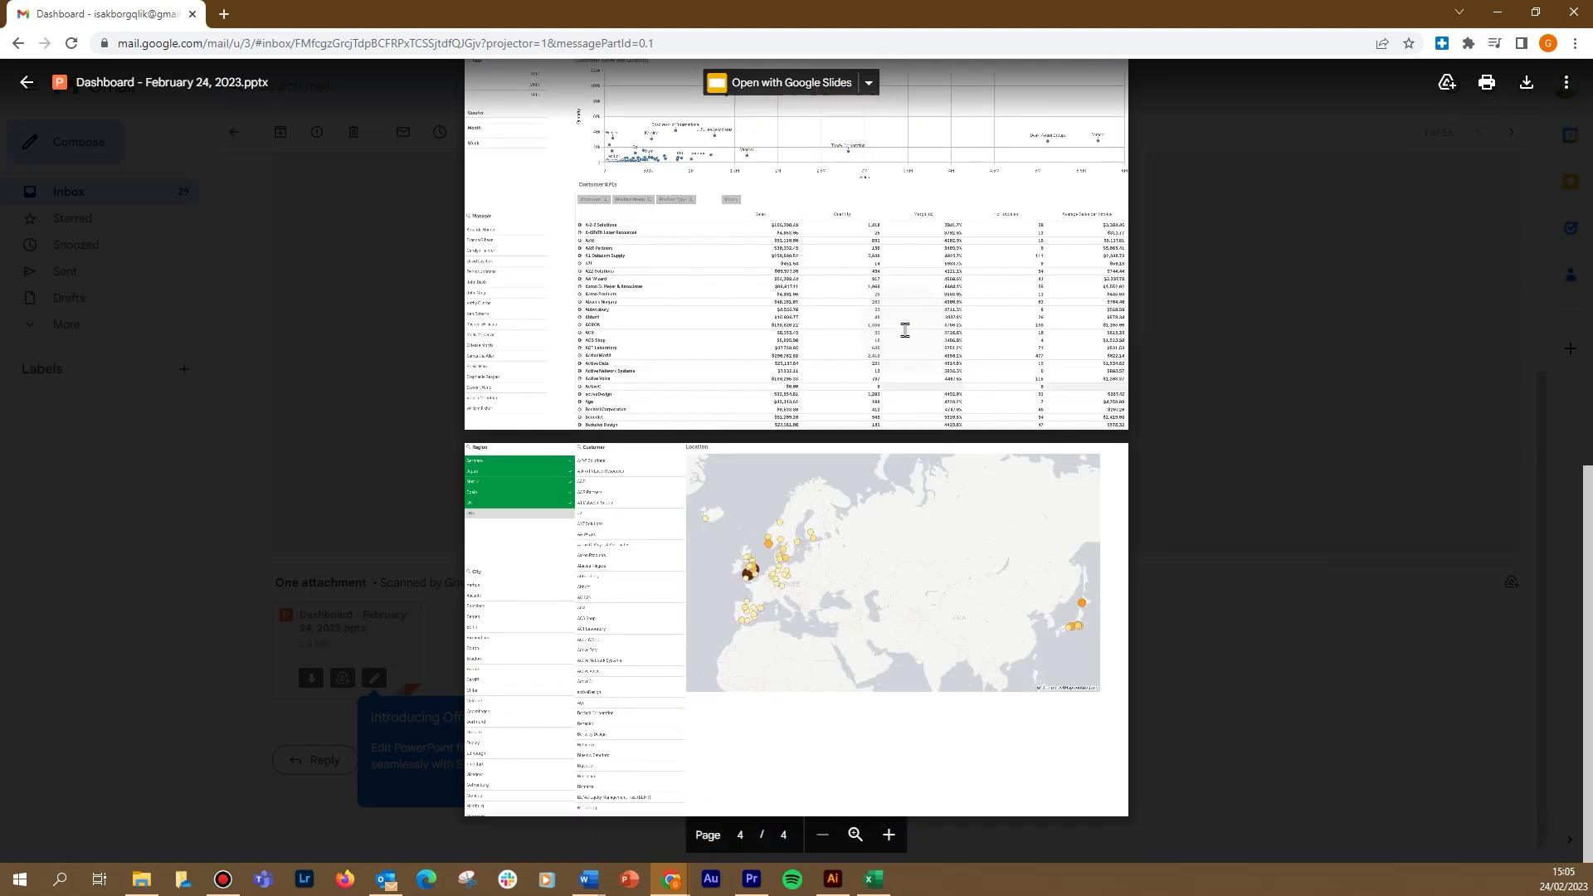
click(27, 81)
Open the Sales per Region email and preview its one-page donut-chart PDF attachment
click(234, 133)
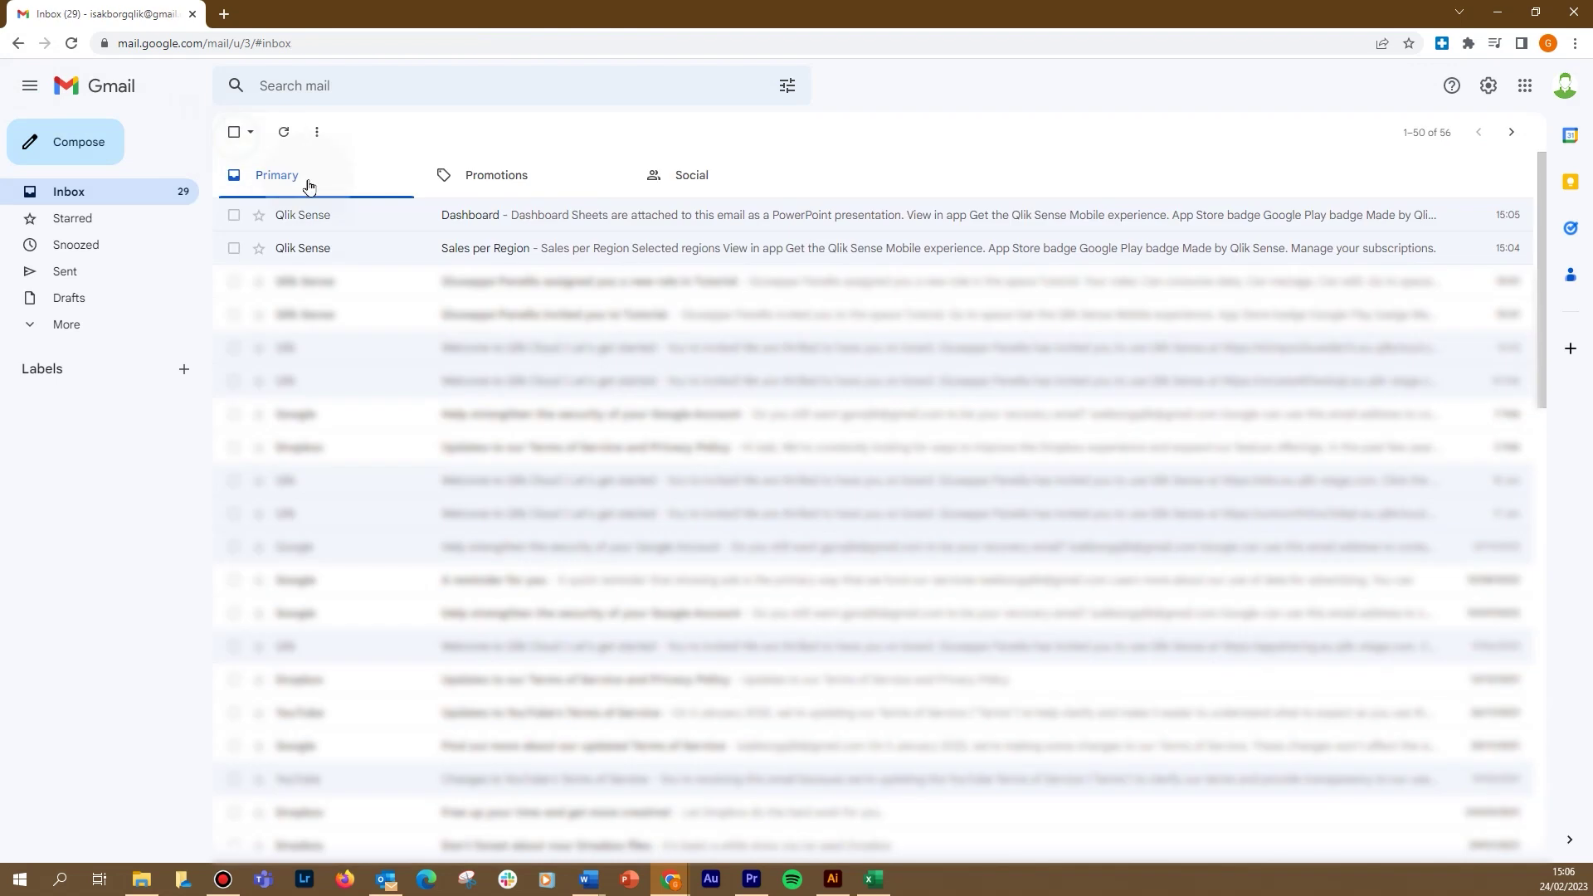
click(491, 251)
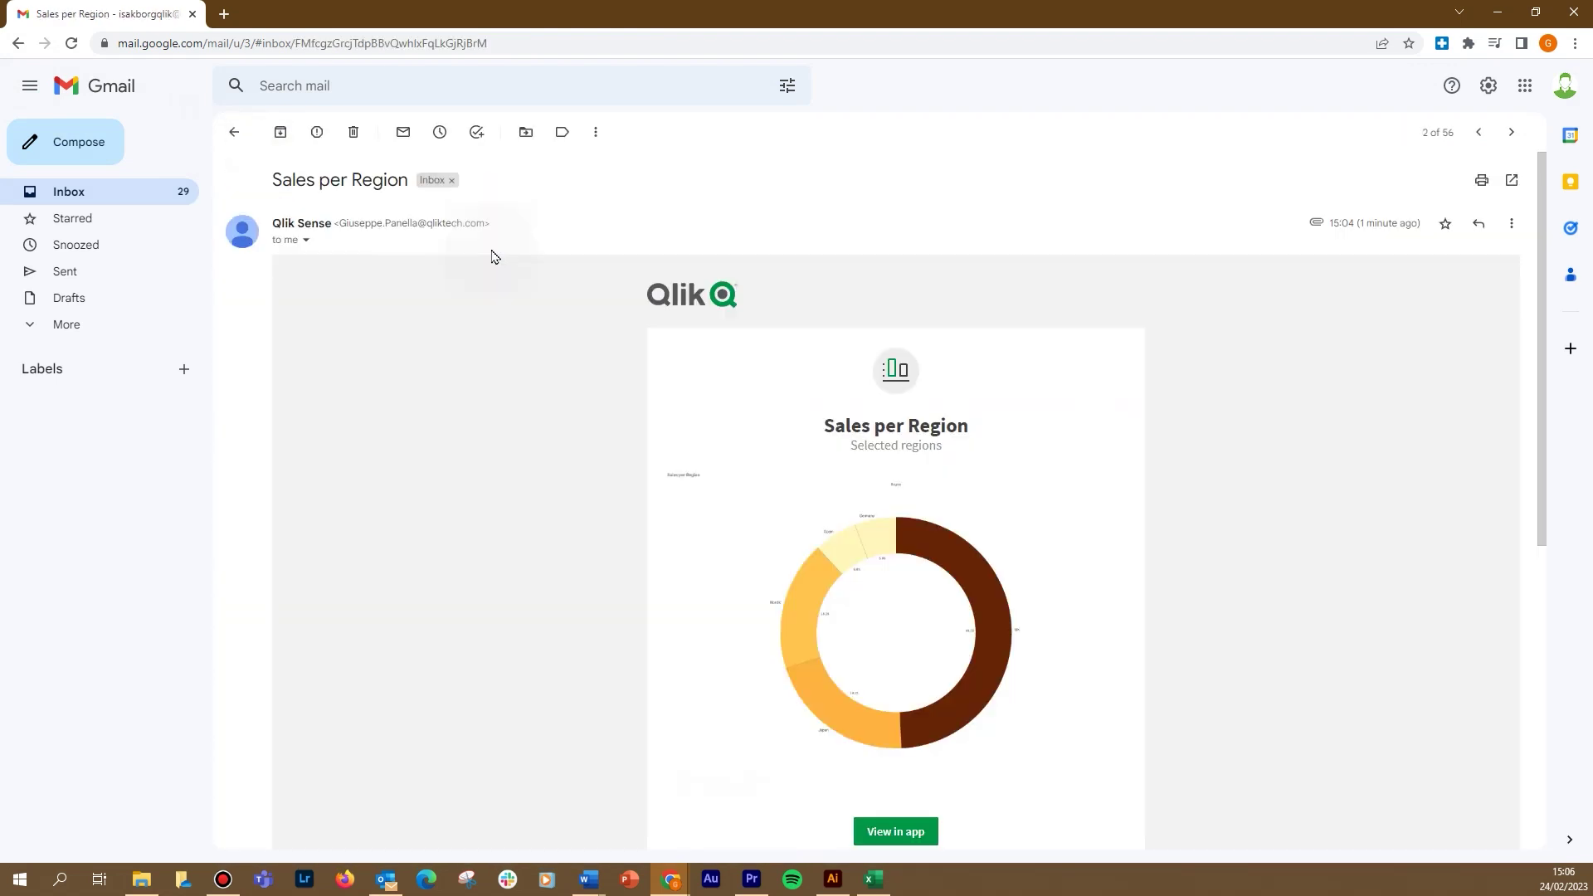
scroll(493, 257, down, 2)
scroll(498, 259, down, 4)
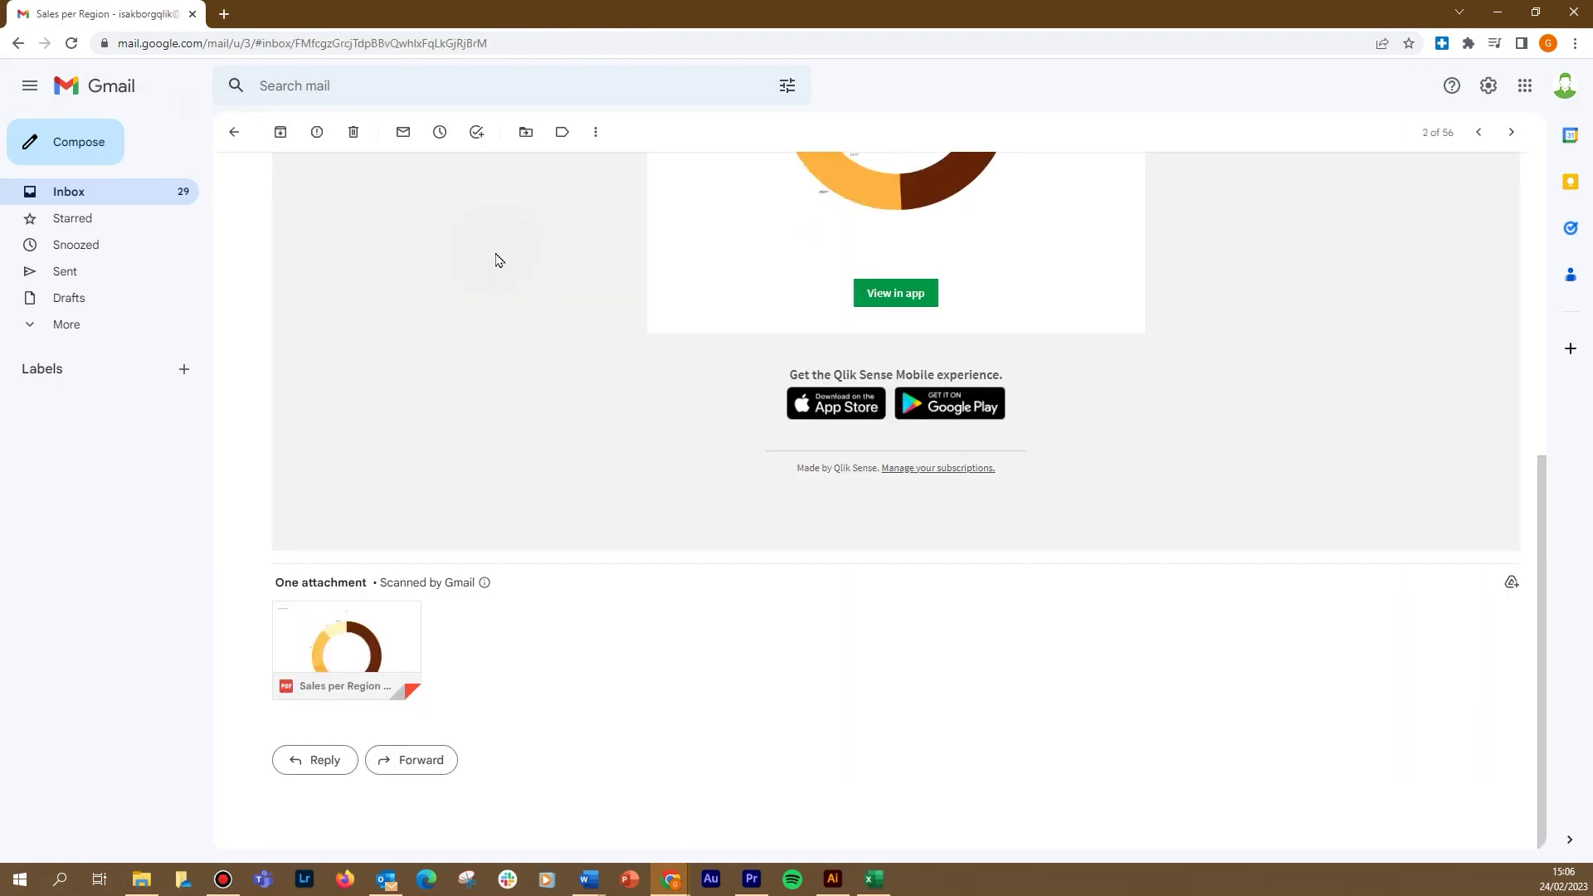
click(322, 629)
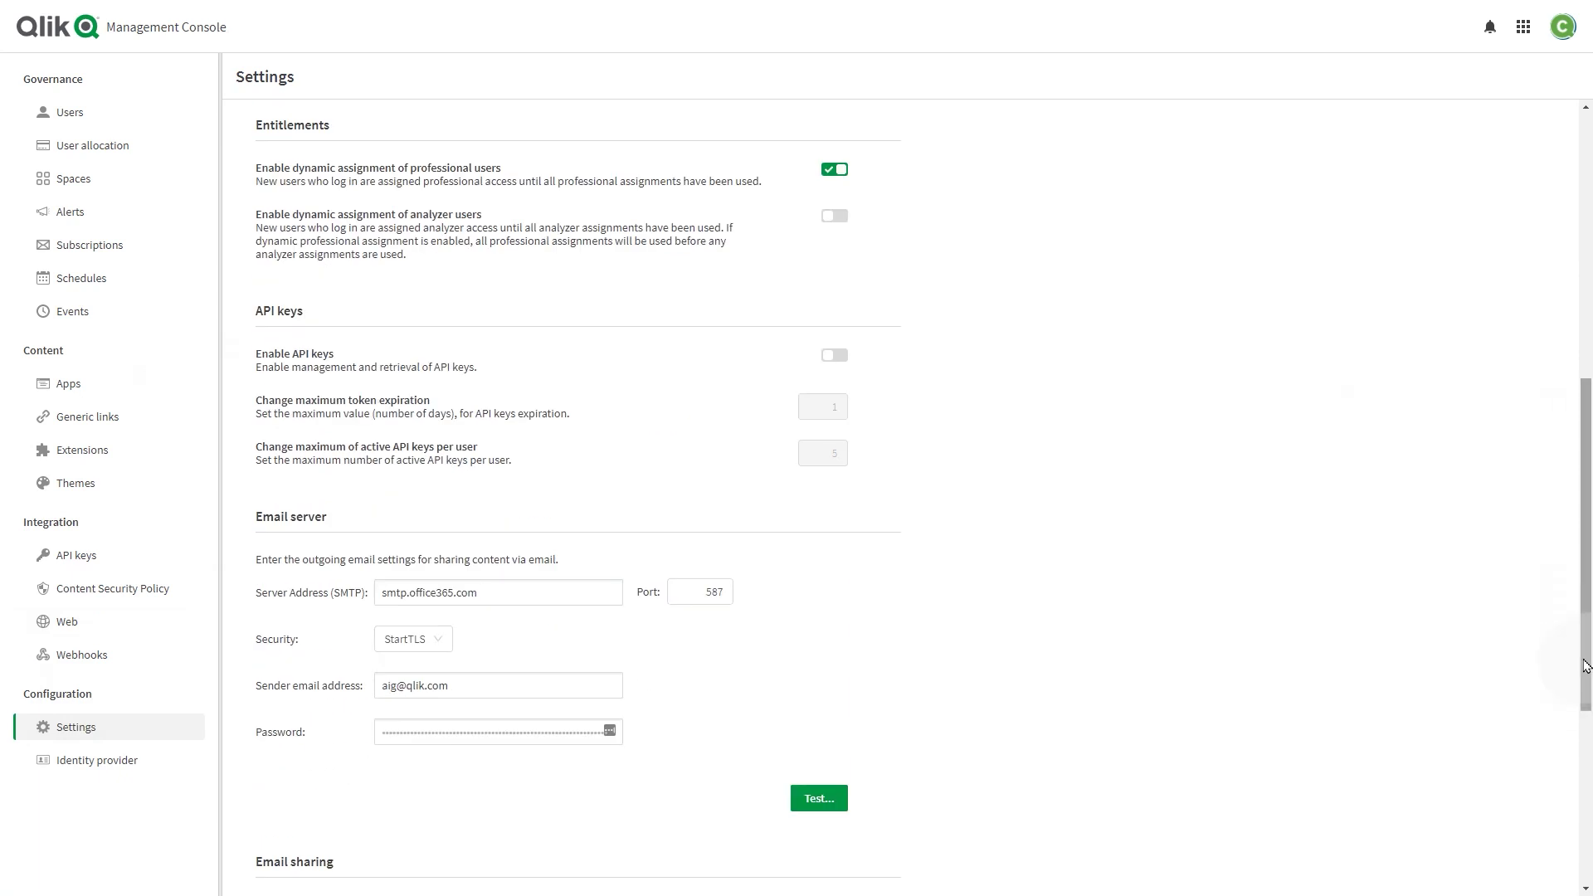
Scroll the Management Console settings down to the Email server section
mouse_move(1587, 692)
mouse_down()
mouse_move(1587, 813)
mouse_move(1042, 825)
mouse_up()
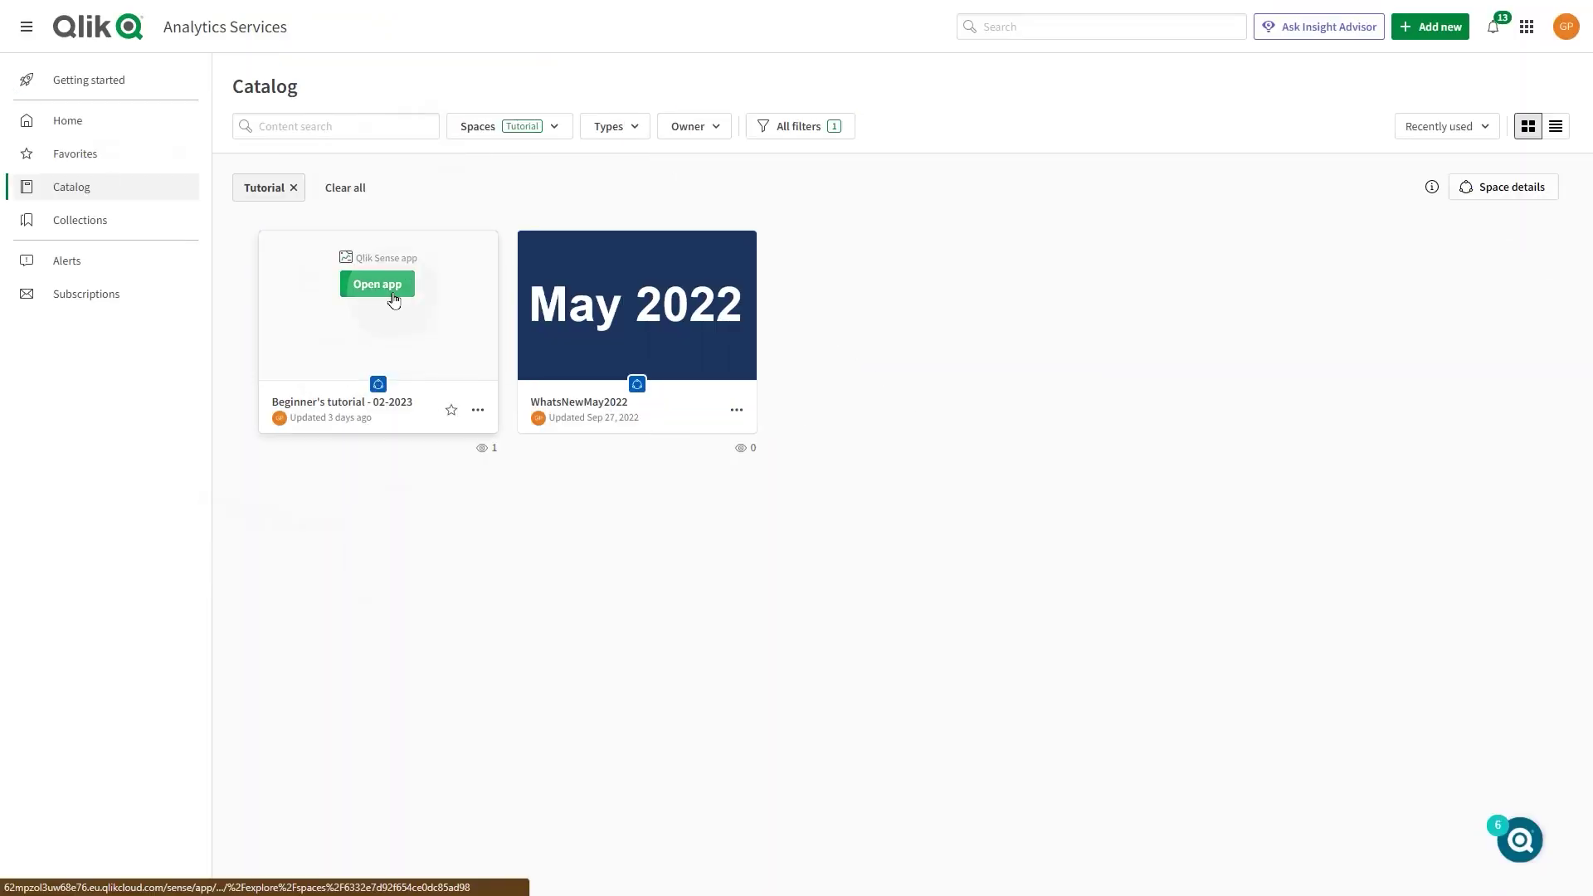
View the Tutorial space's members list, then return to the Tutorial space catalog
click(1467, 186)
click(1481, 307)
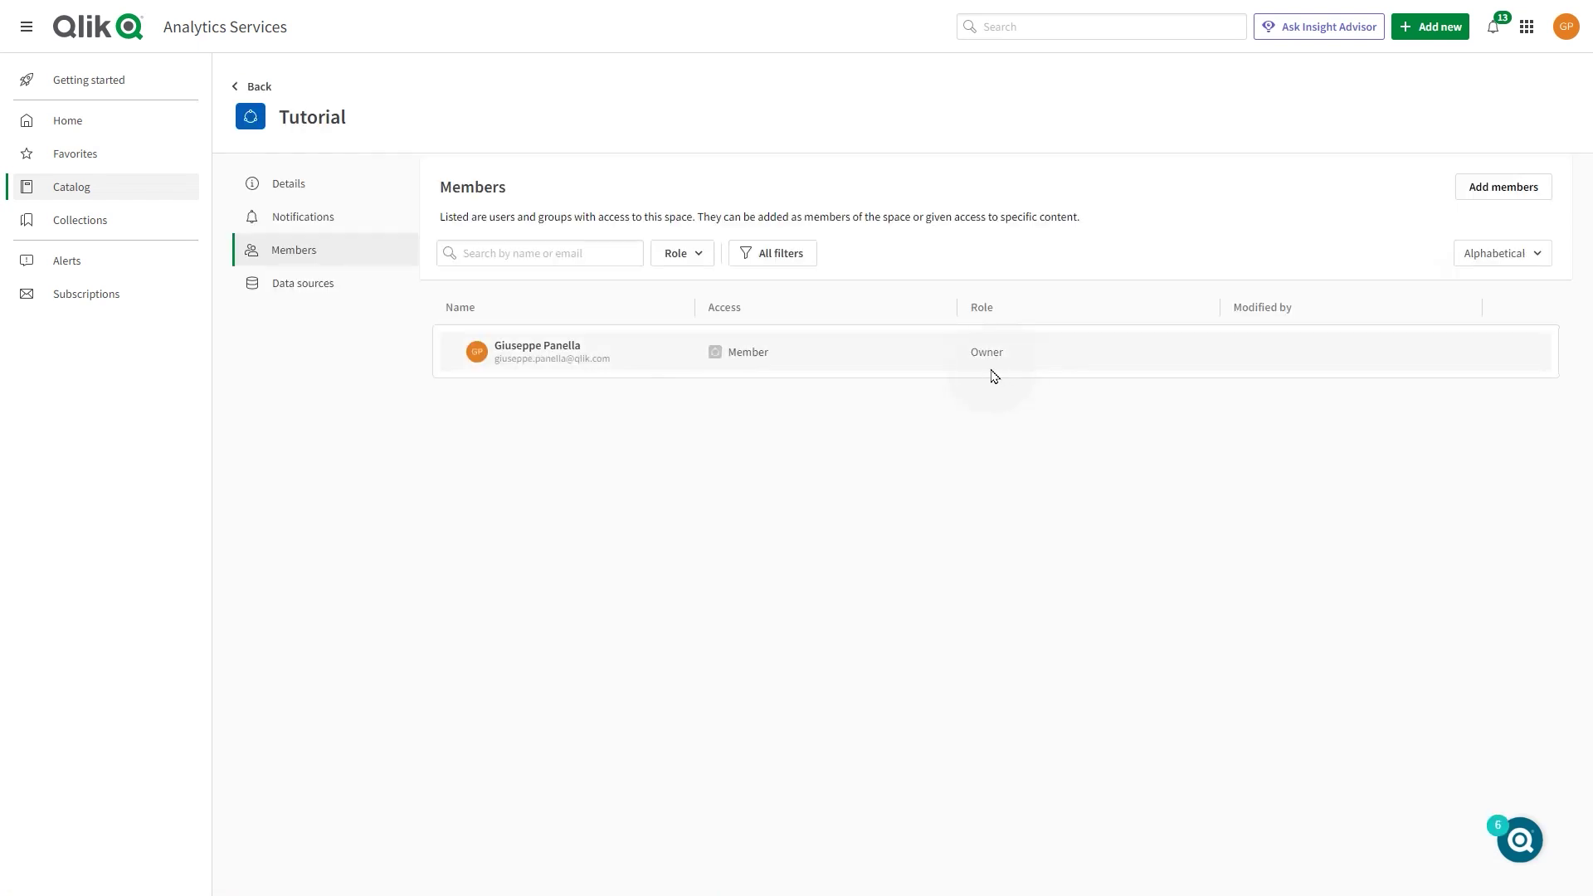
click(259, 86)
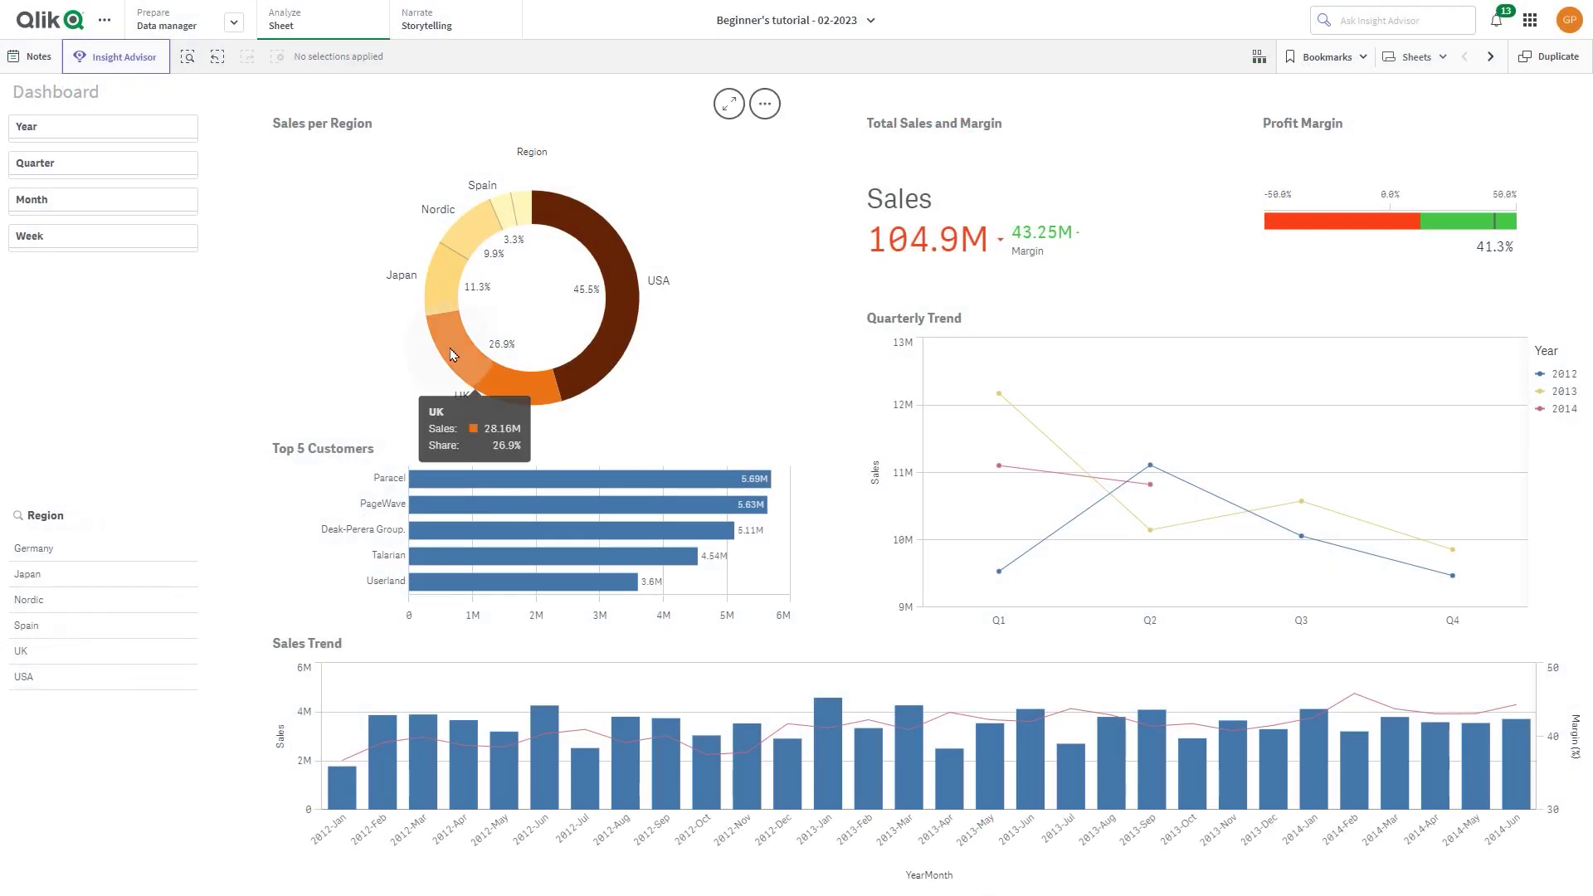
Select UK, Japan, Nordic, Spain and Germany in the Sales per Region donut and confirm
click(449, 347)
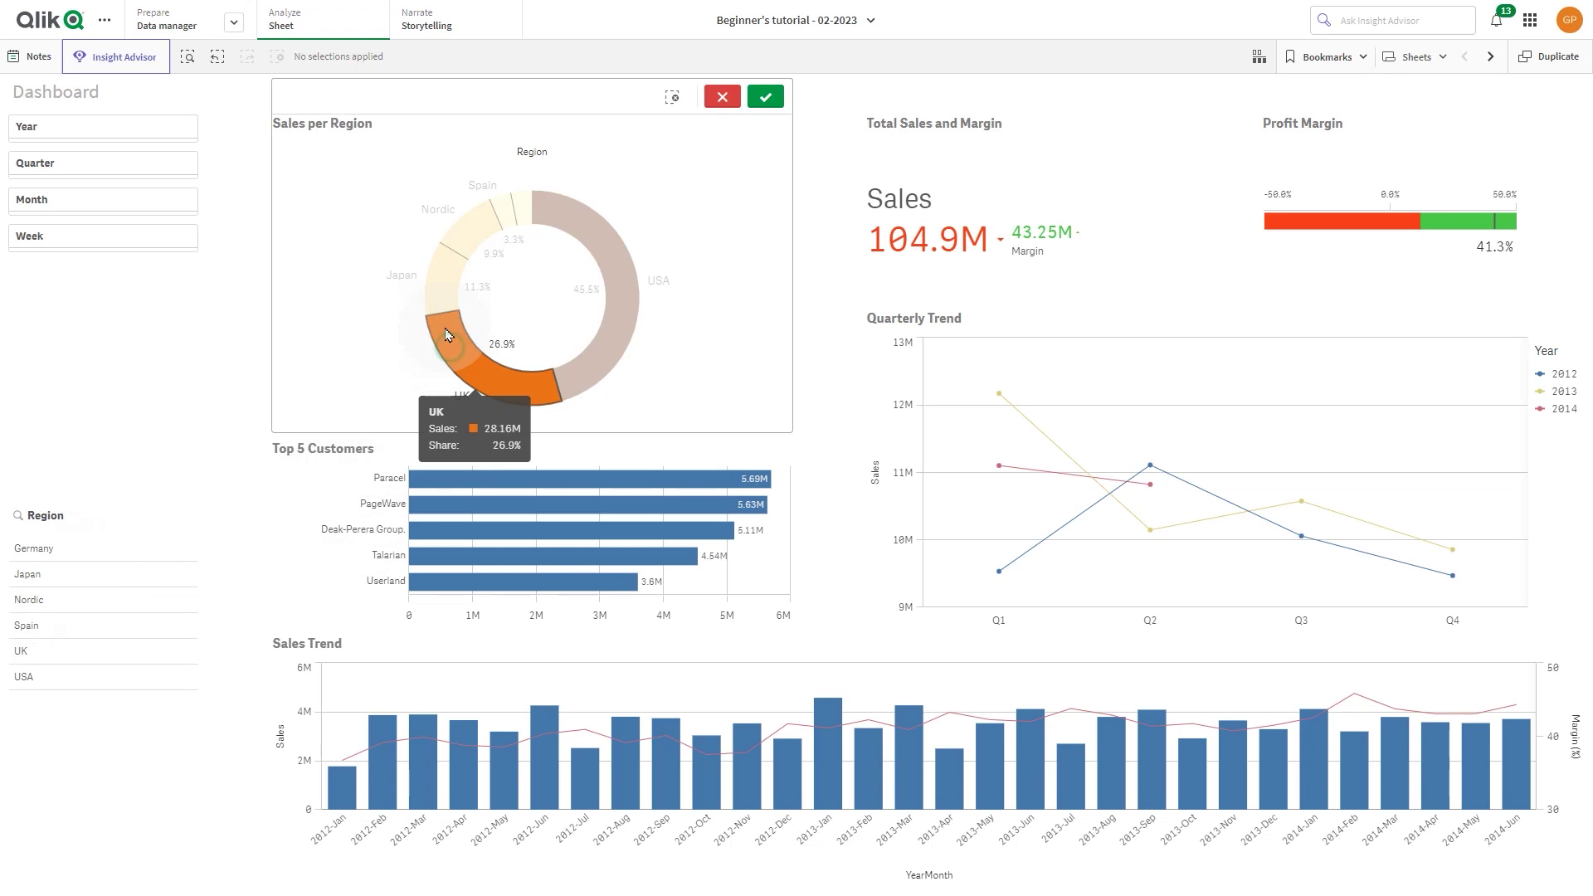
click(473, 223)
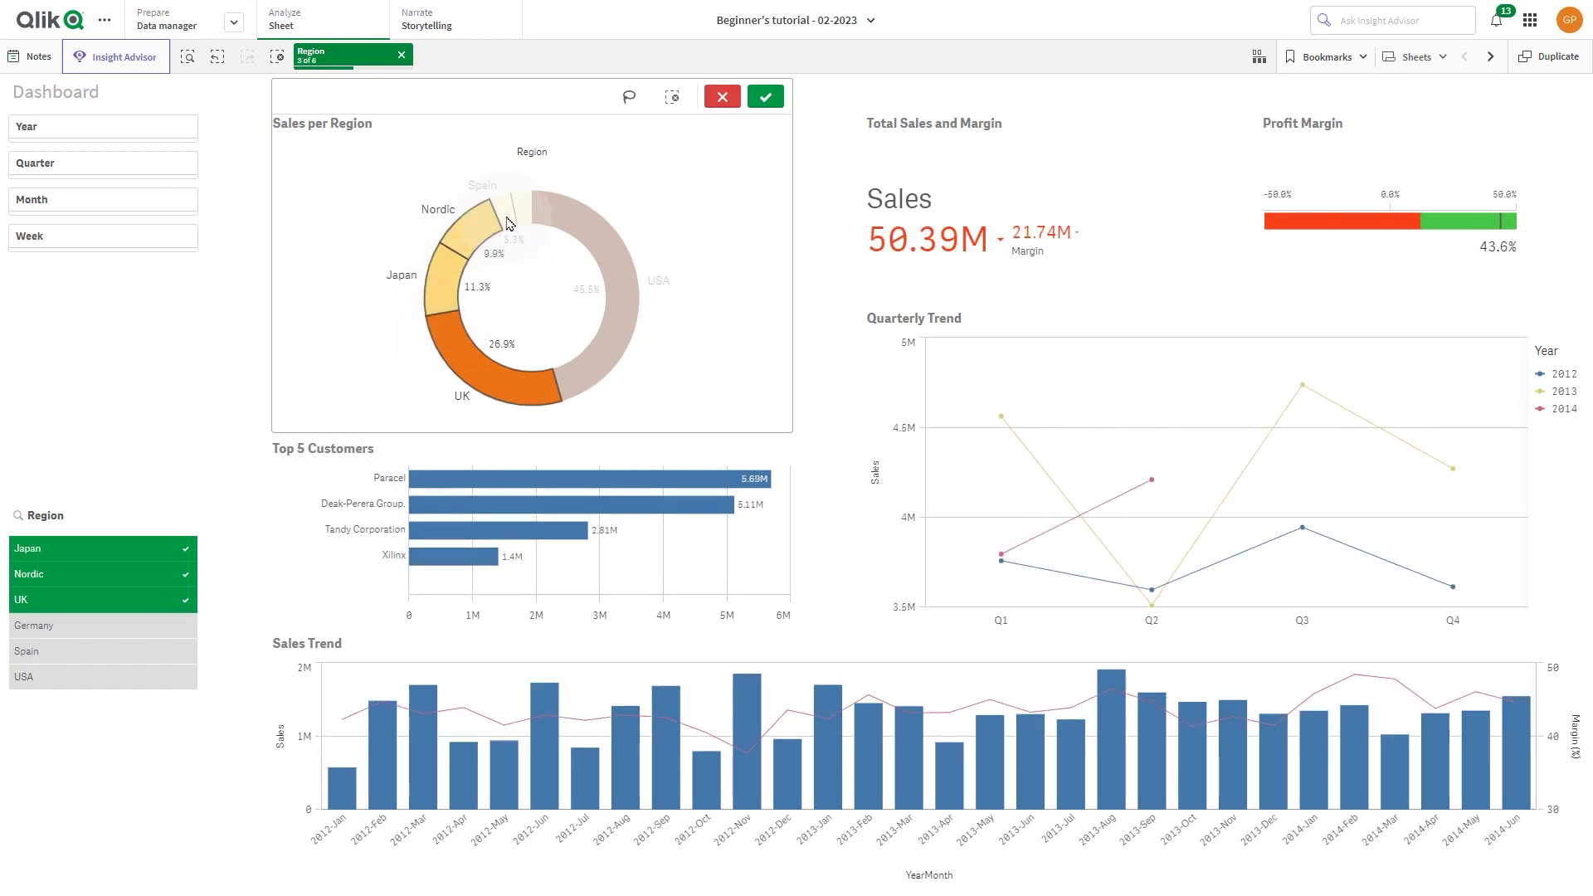
click(514, 217)
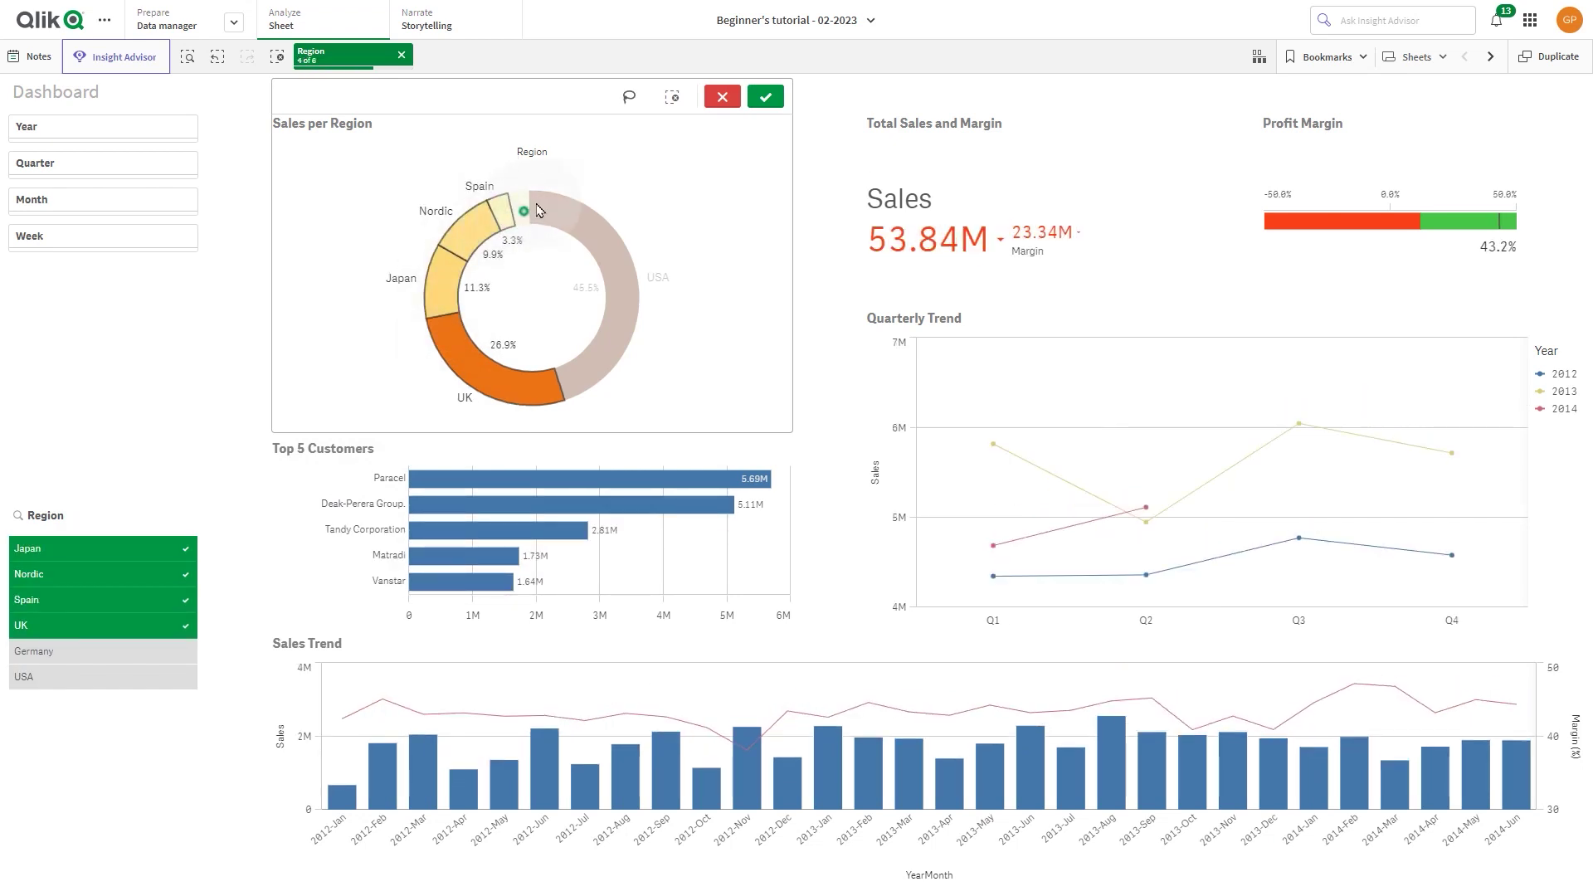
click(765, 97)
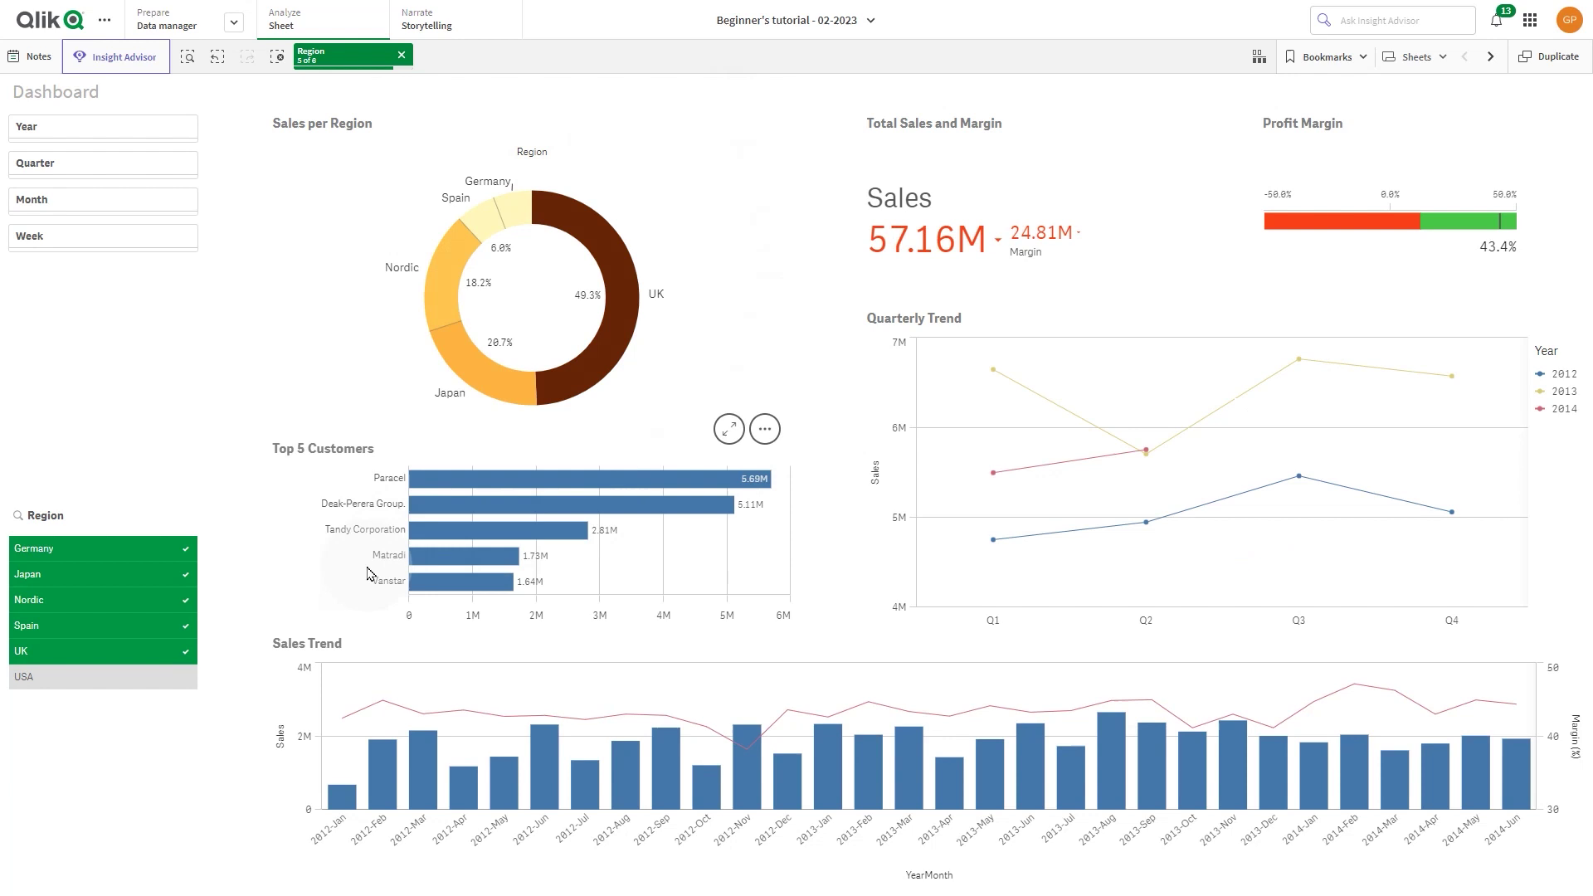
Subscribe to the Sales per Region chart with description 'Selected regions' and PDF format
right_click(554, 297)
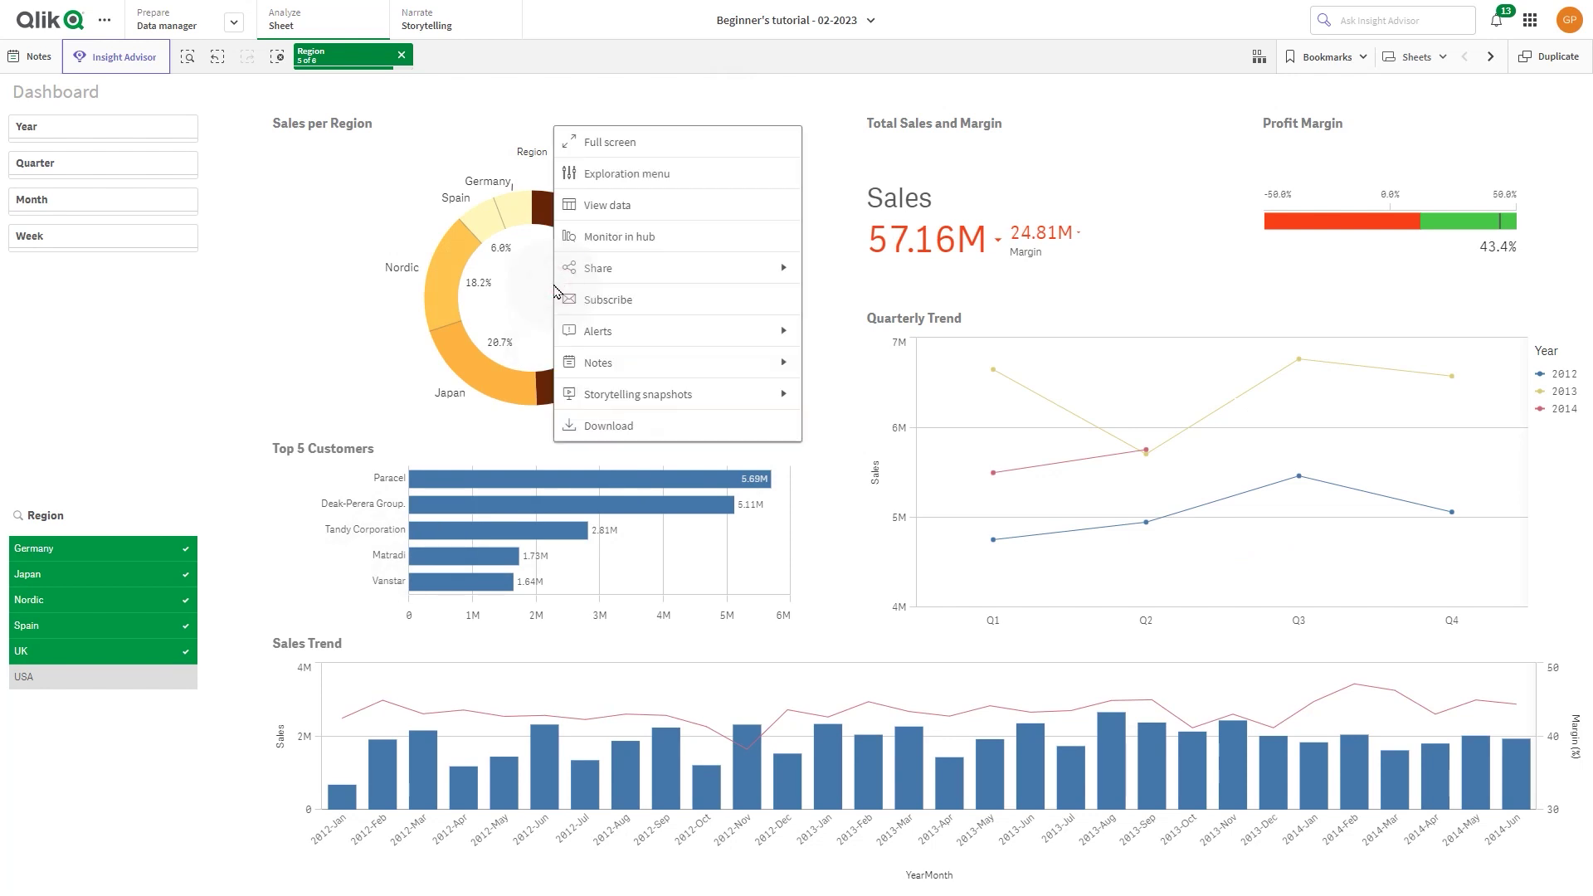
click(635, 300)
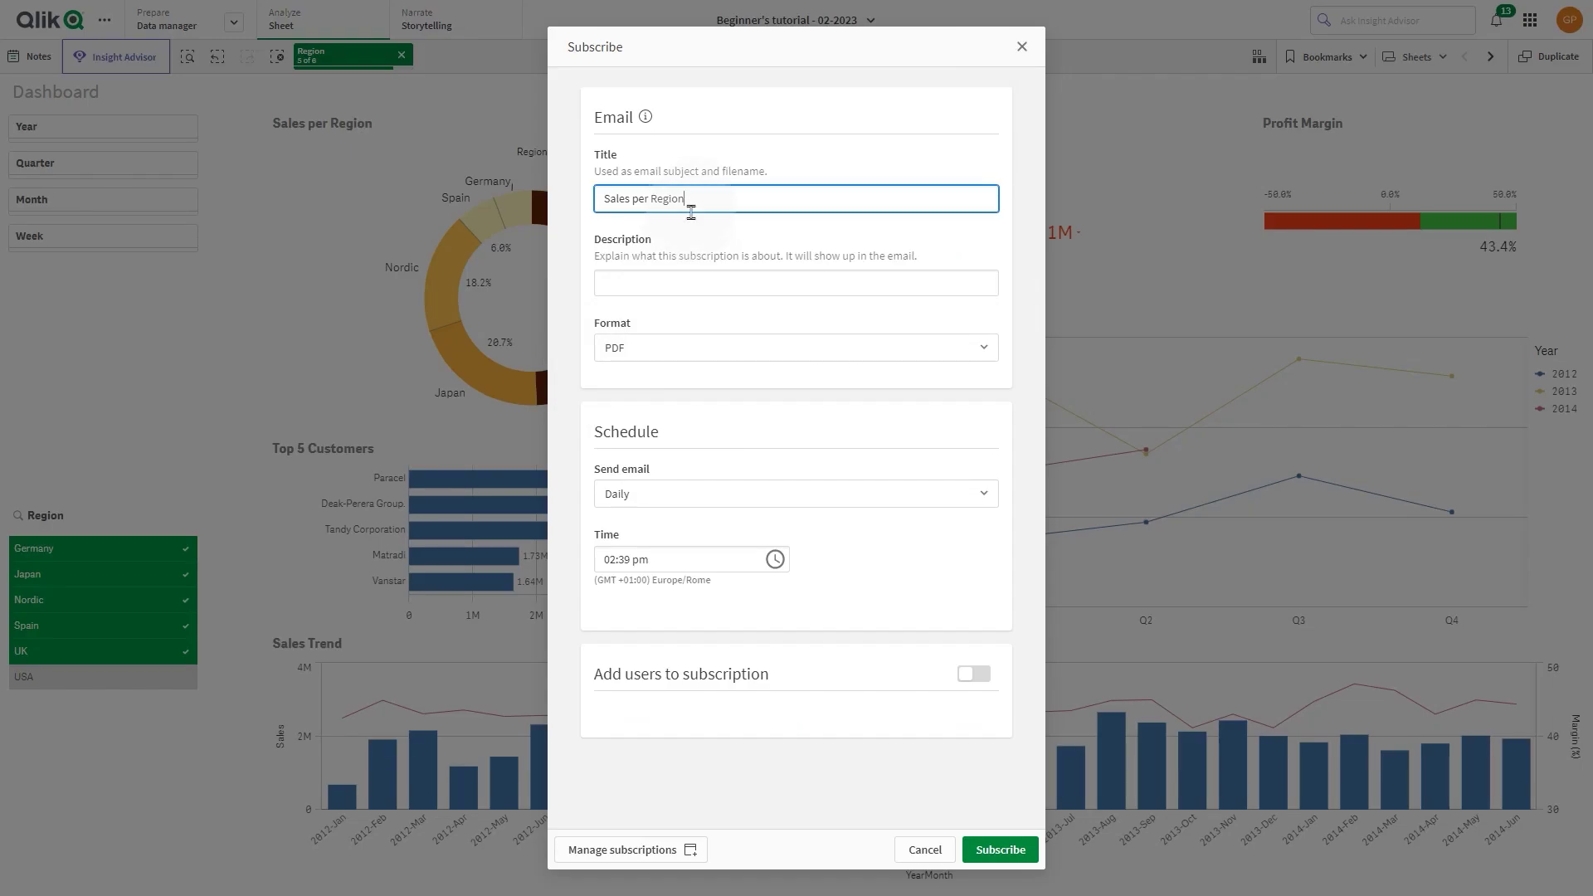
click(669, 283)
text(Selected regions)
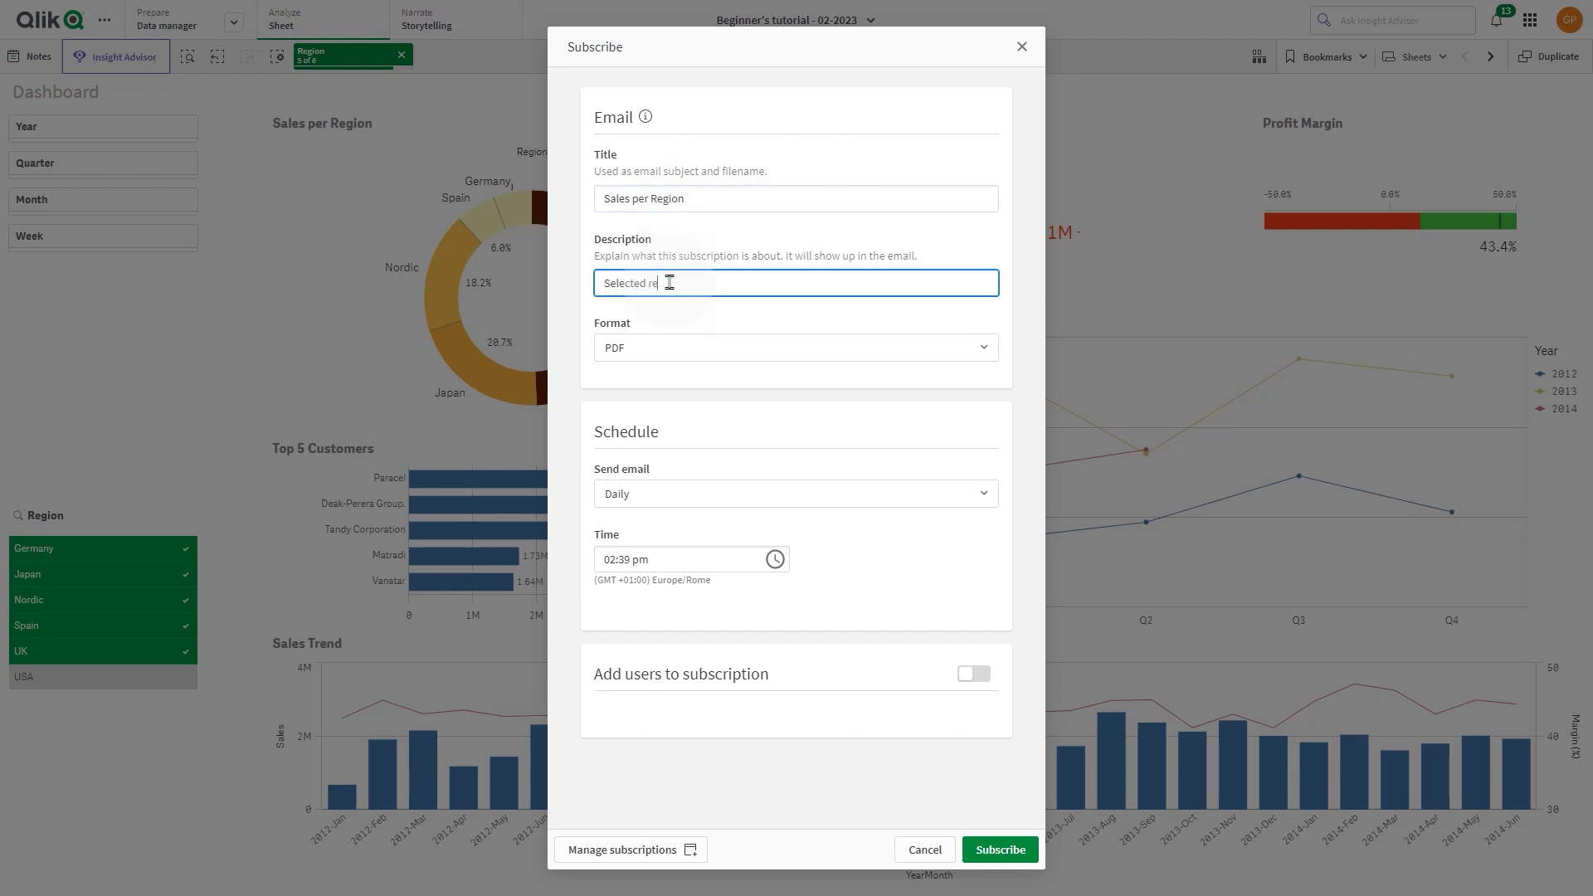
click(712, 348)
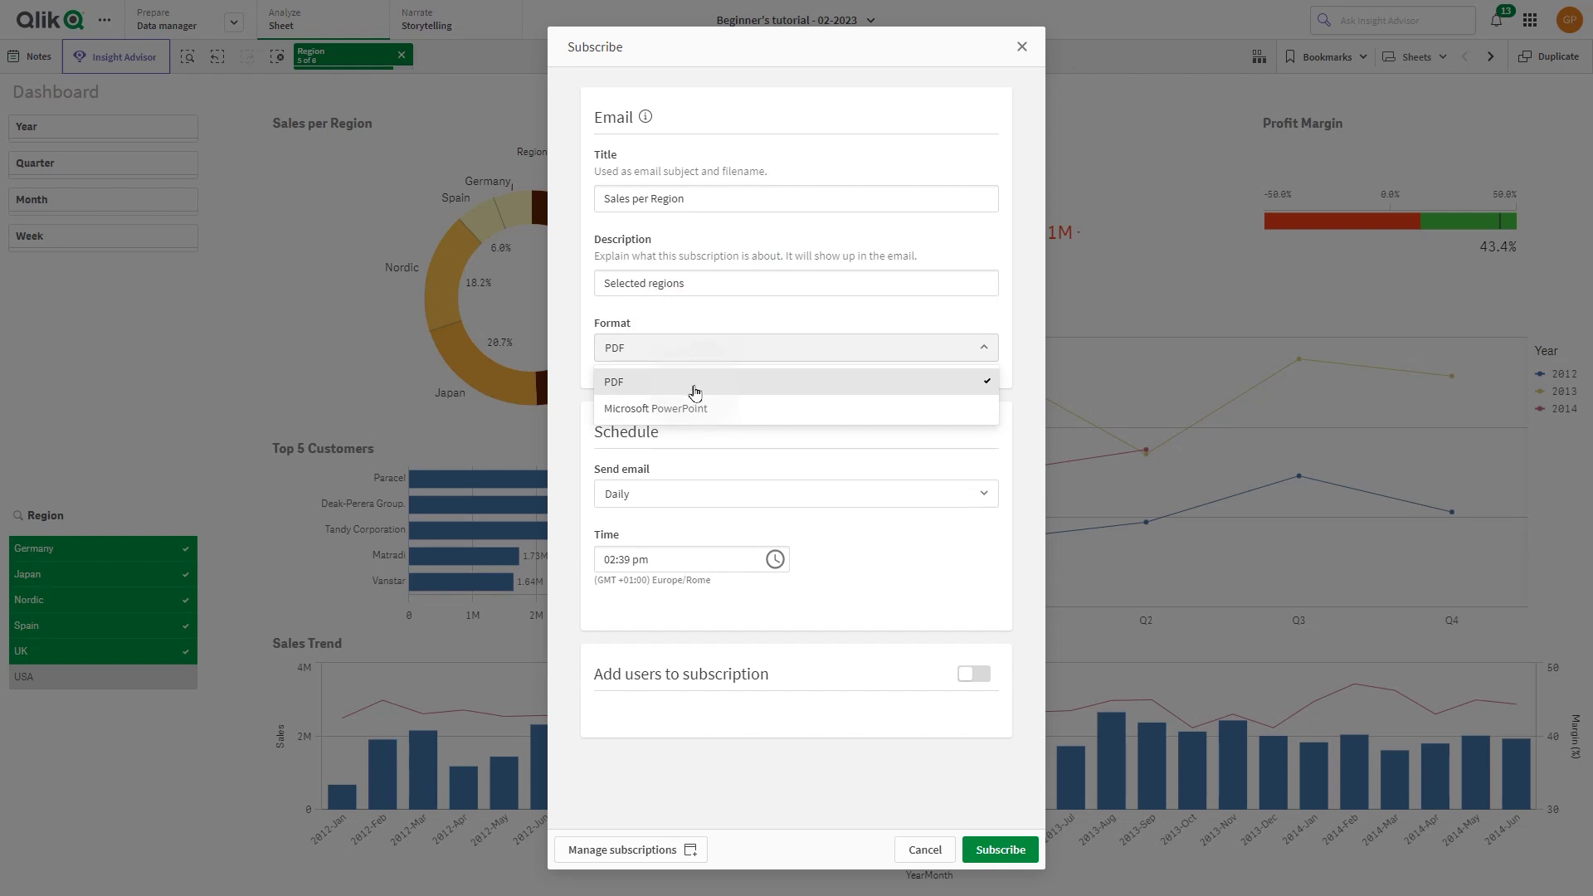
click(696, 381)
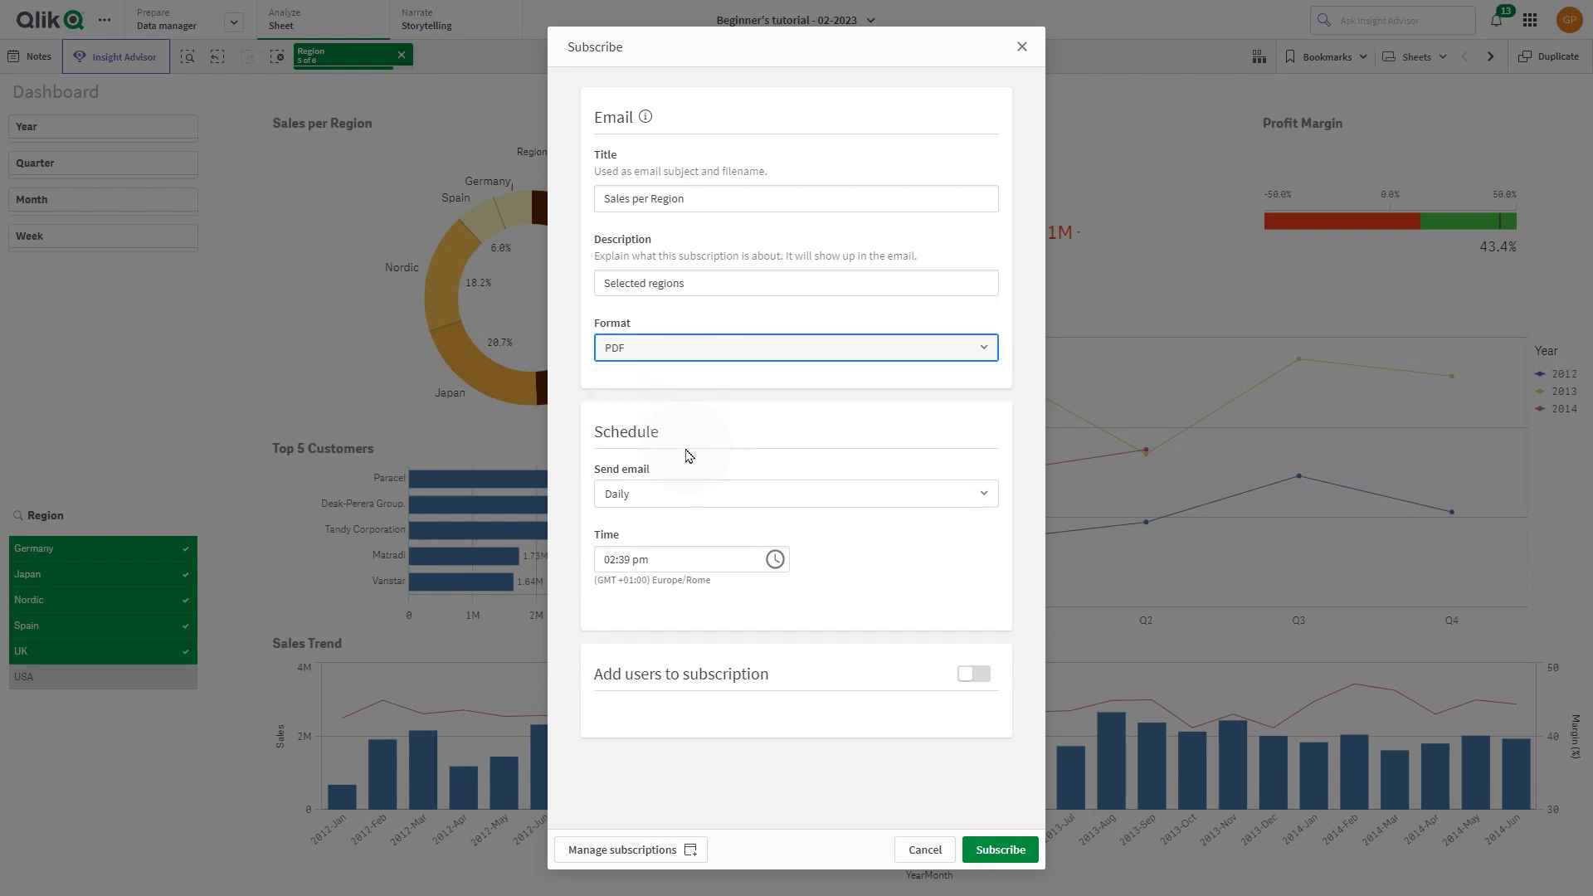
Schedule the subscription email weekly on Fridays at 09:00 pm
click(684, 494)
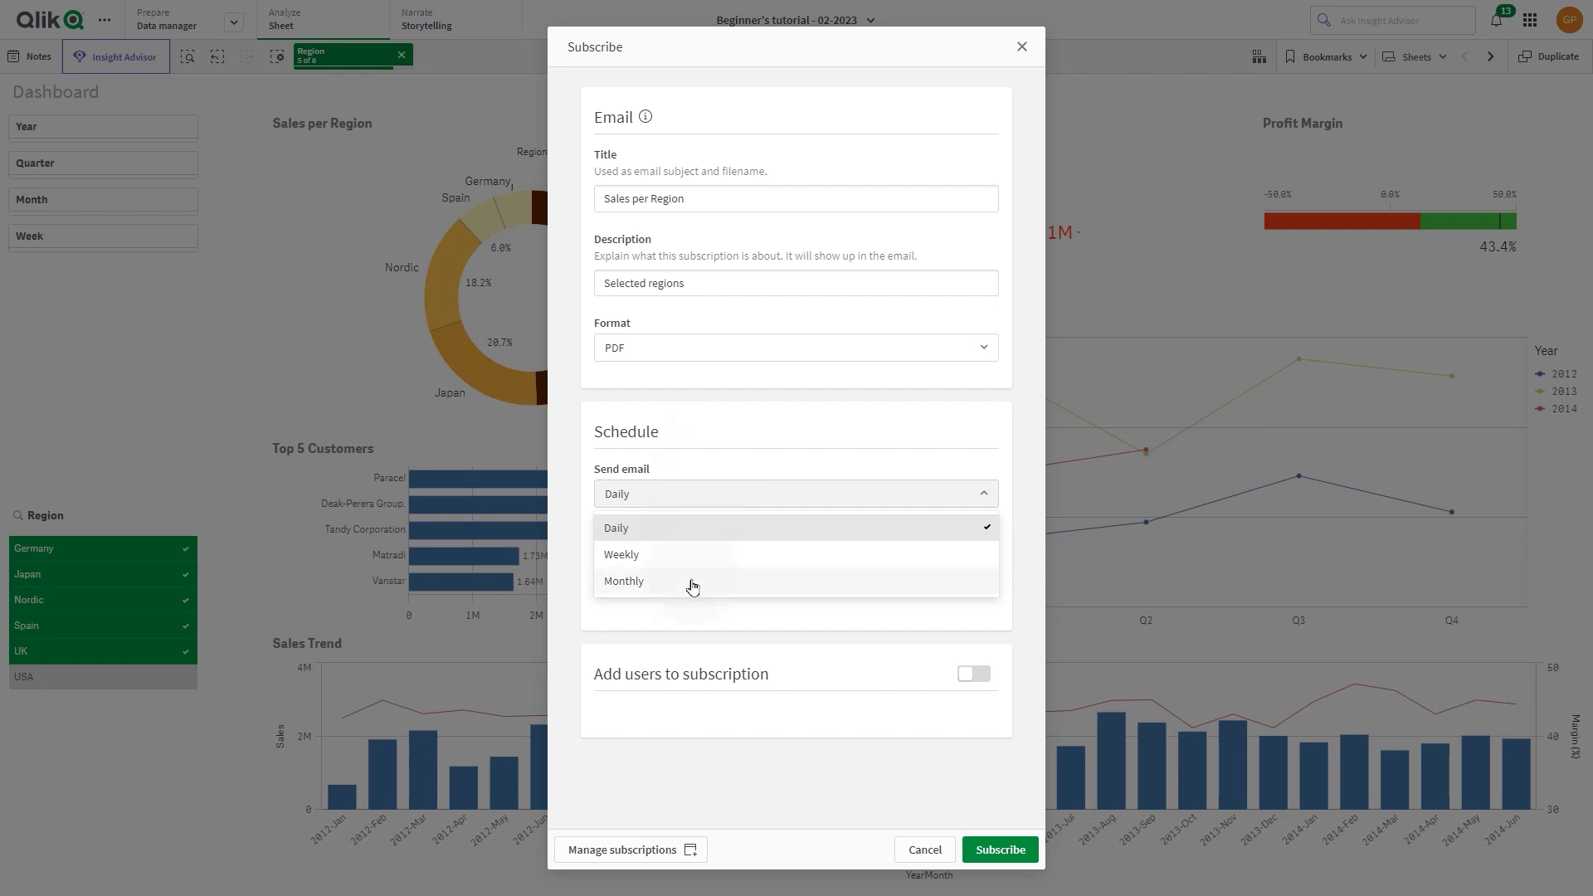
click(685, 556)
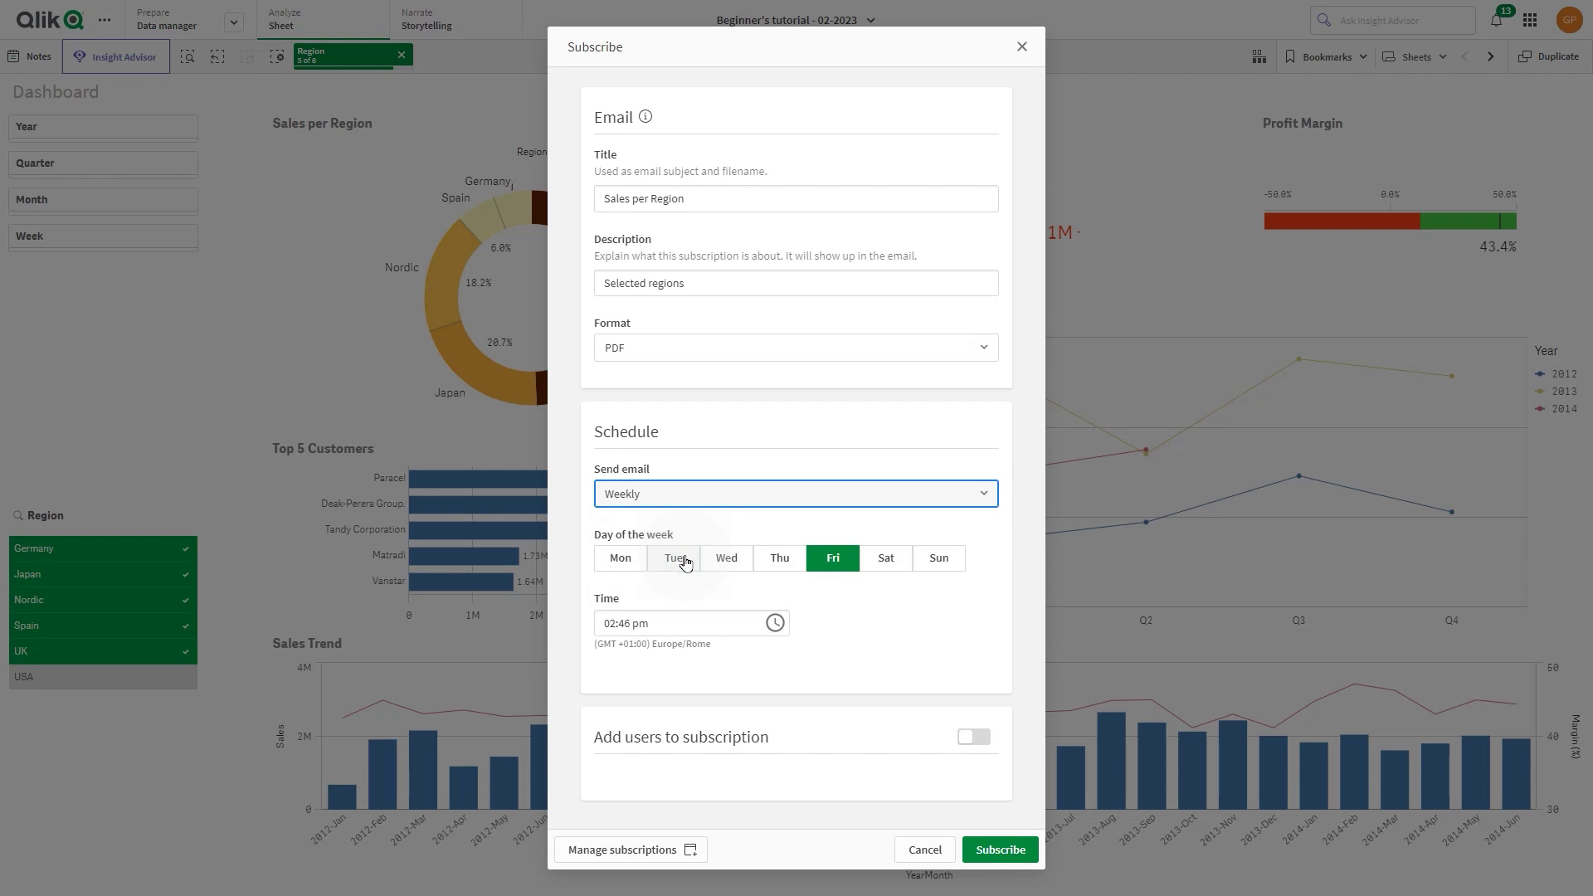
click(785, 619)
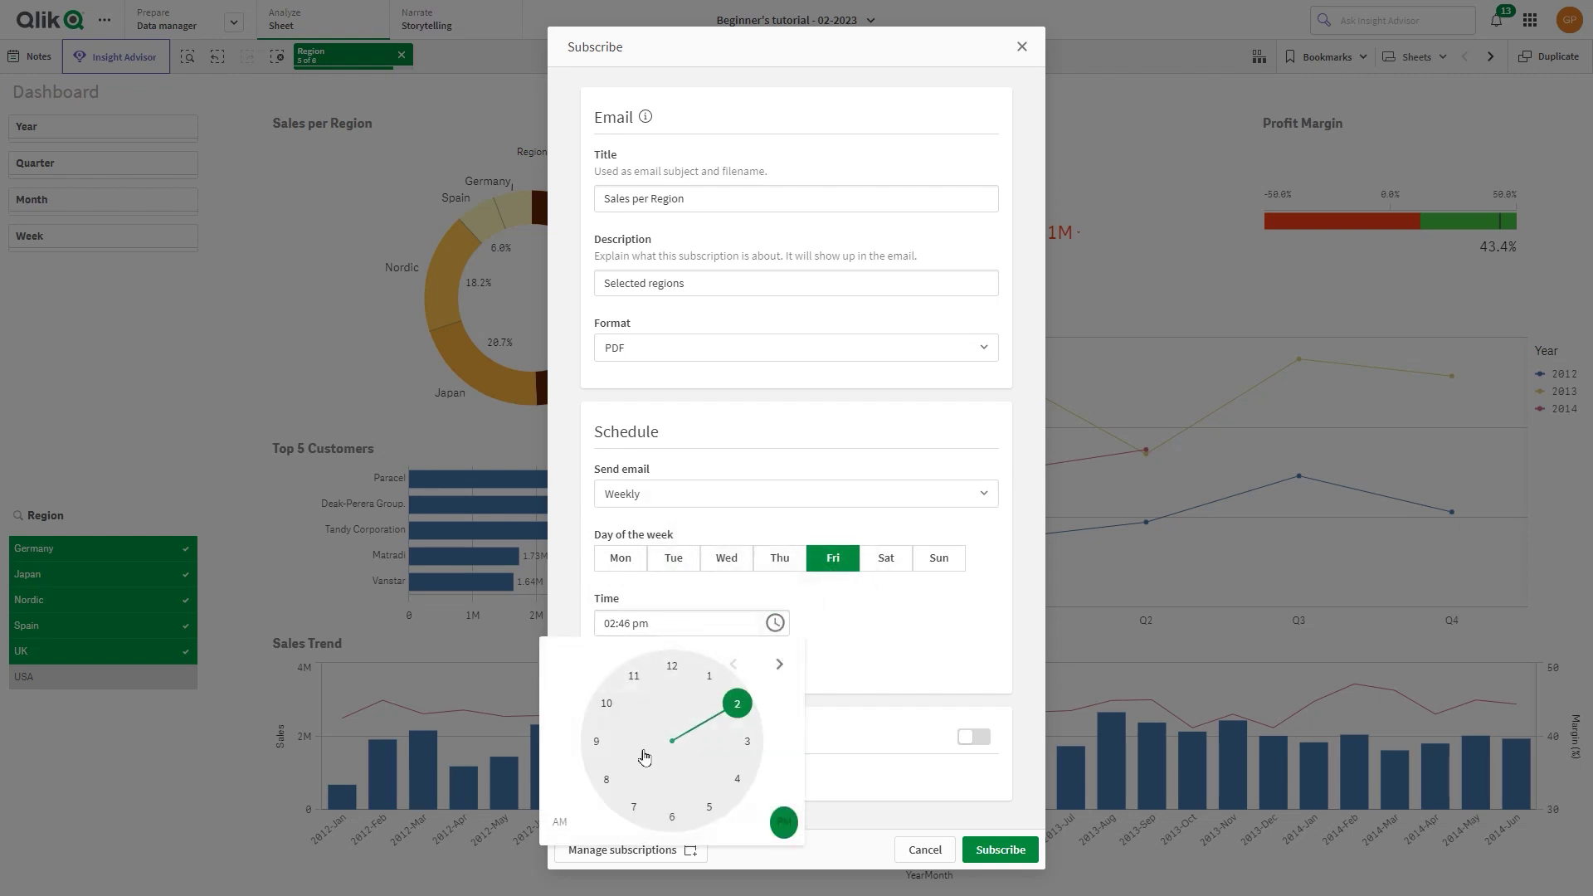
click(597, 740)
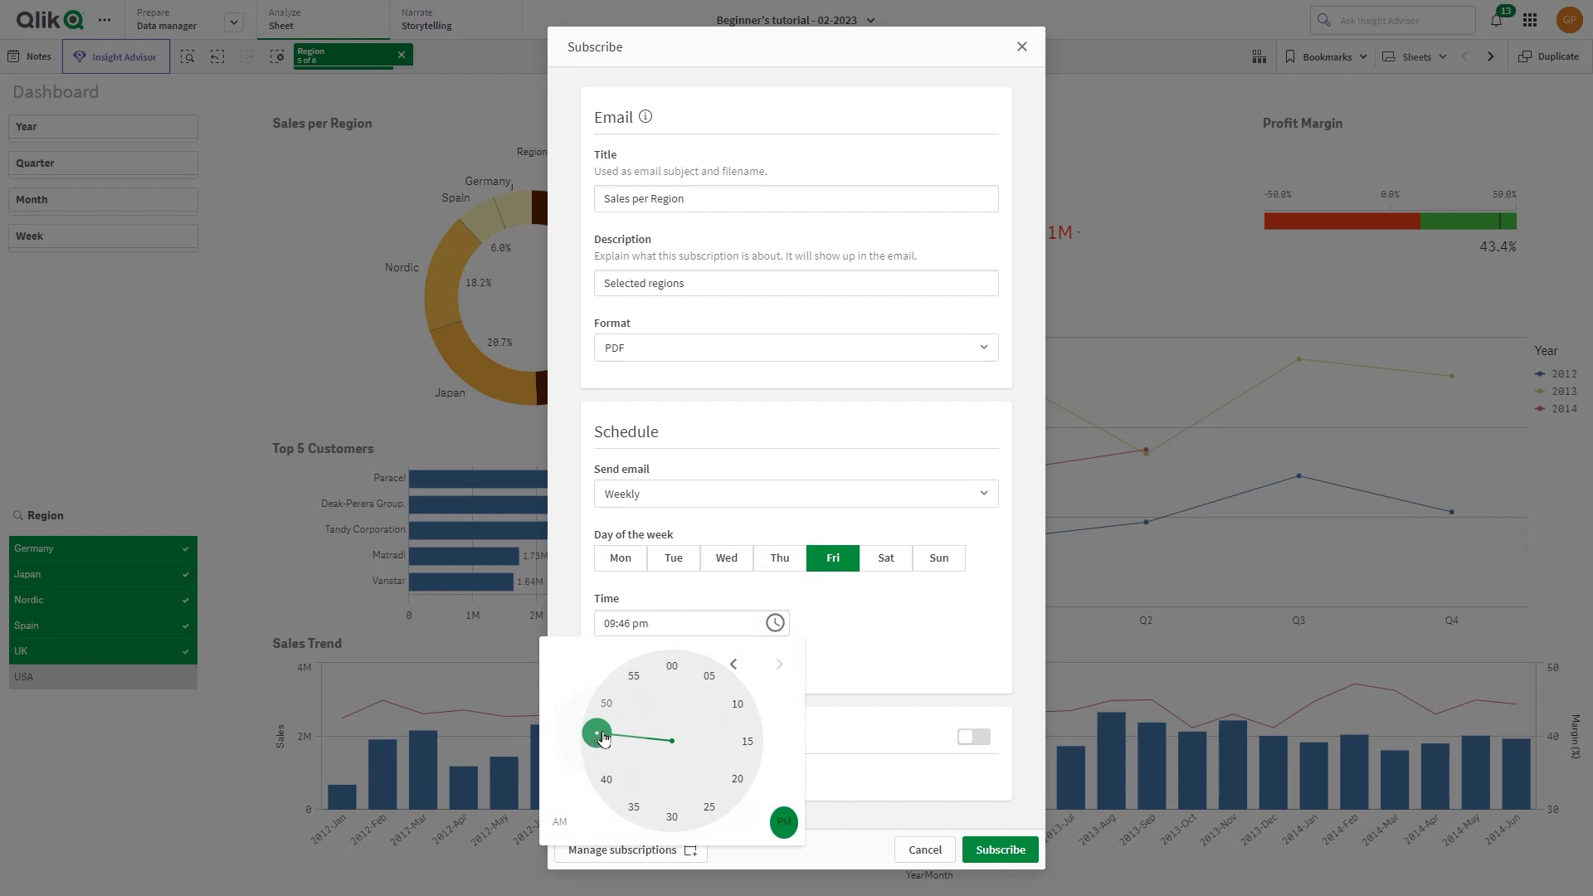
click(672, 666)
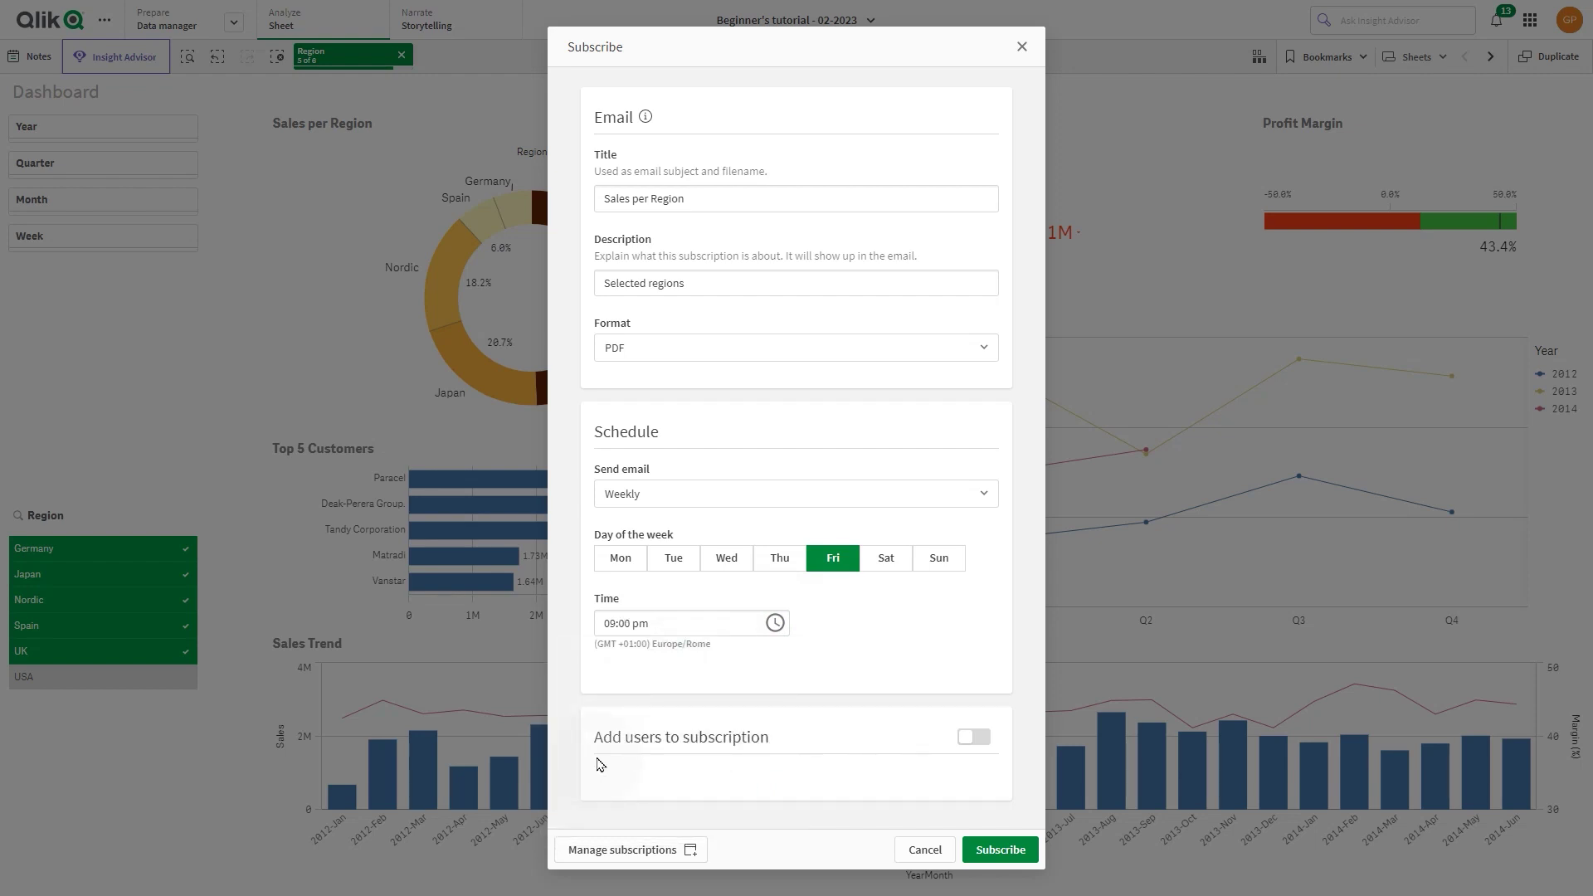
Add the user found by searching 'isa' as a recipient and submit the subscription
click(970, 738)
scroll(830, 799, down, 1)
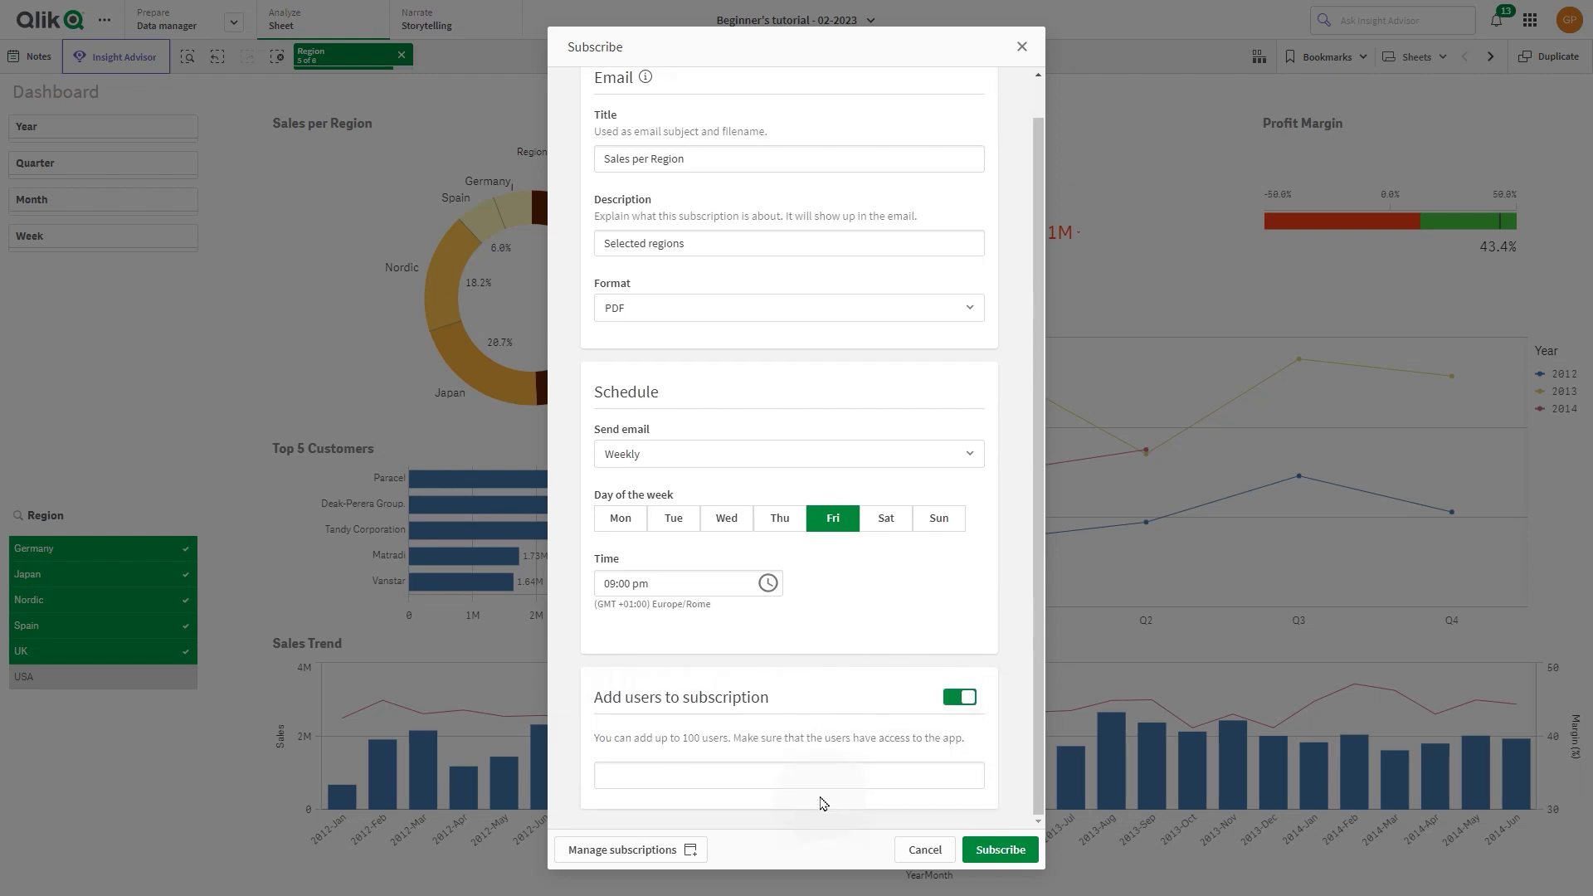
click(803, 775)
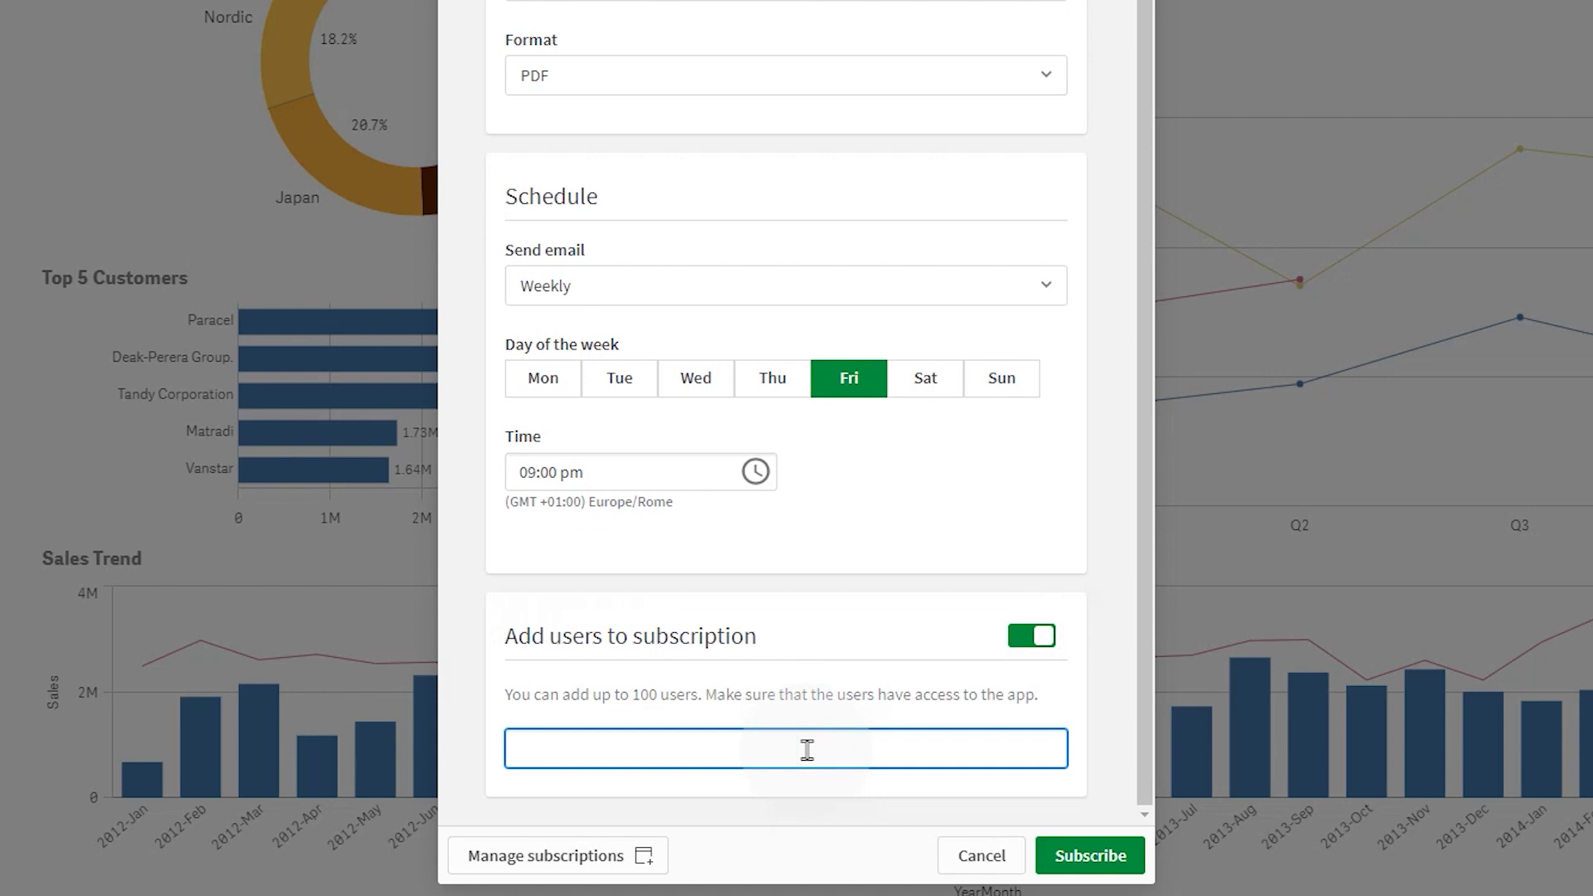
text(isa)
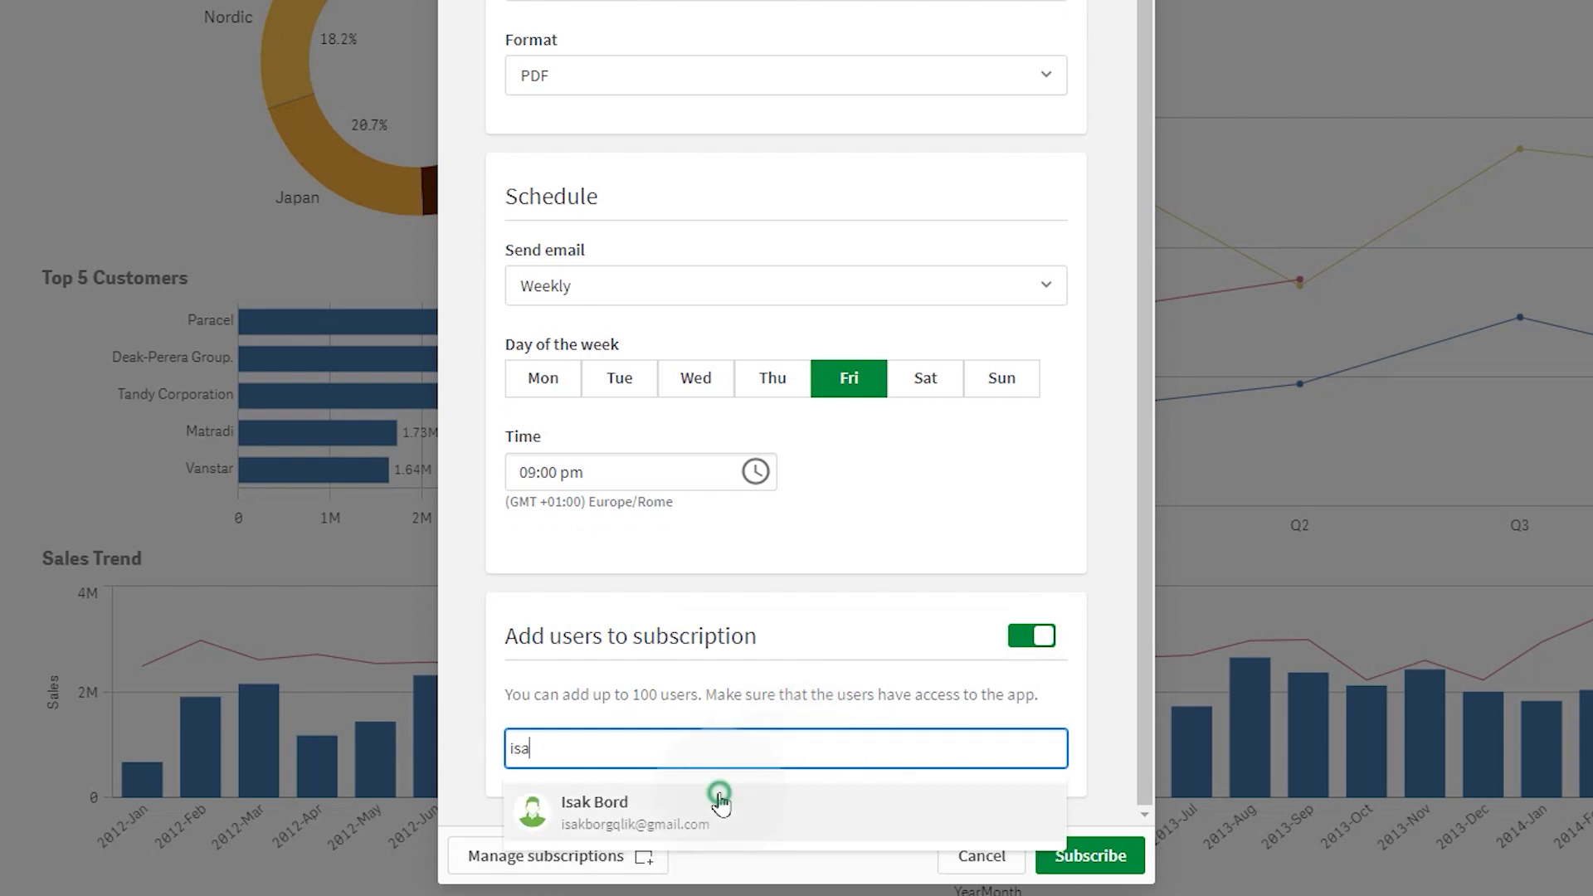
click(722, 801)
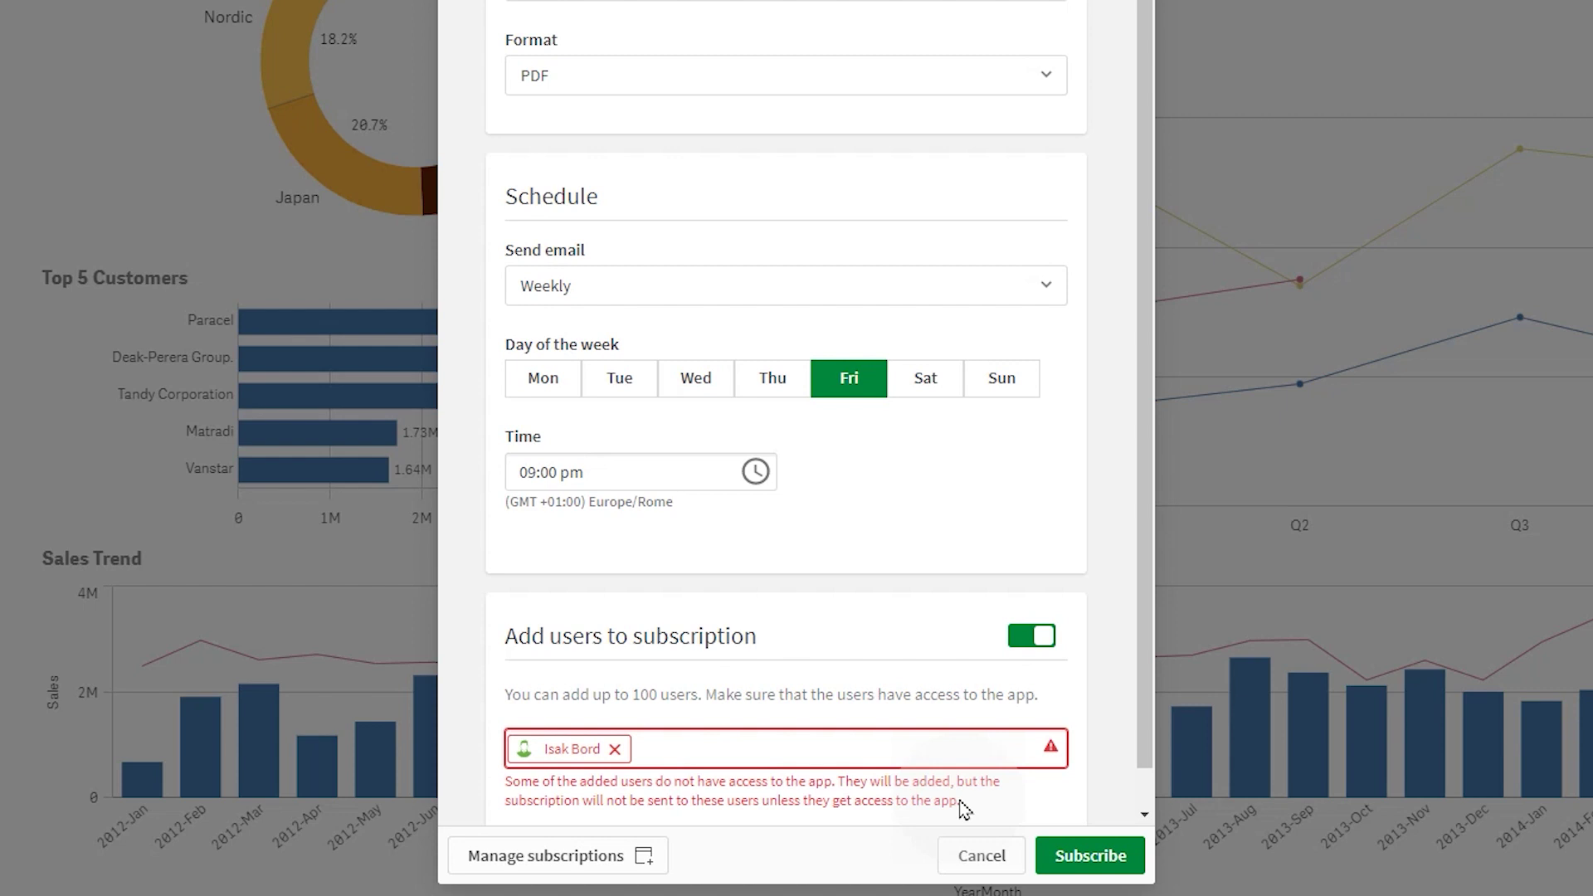
scroll(979, 809, down, 1)
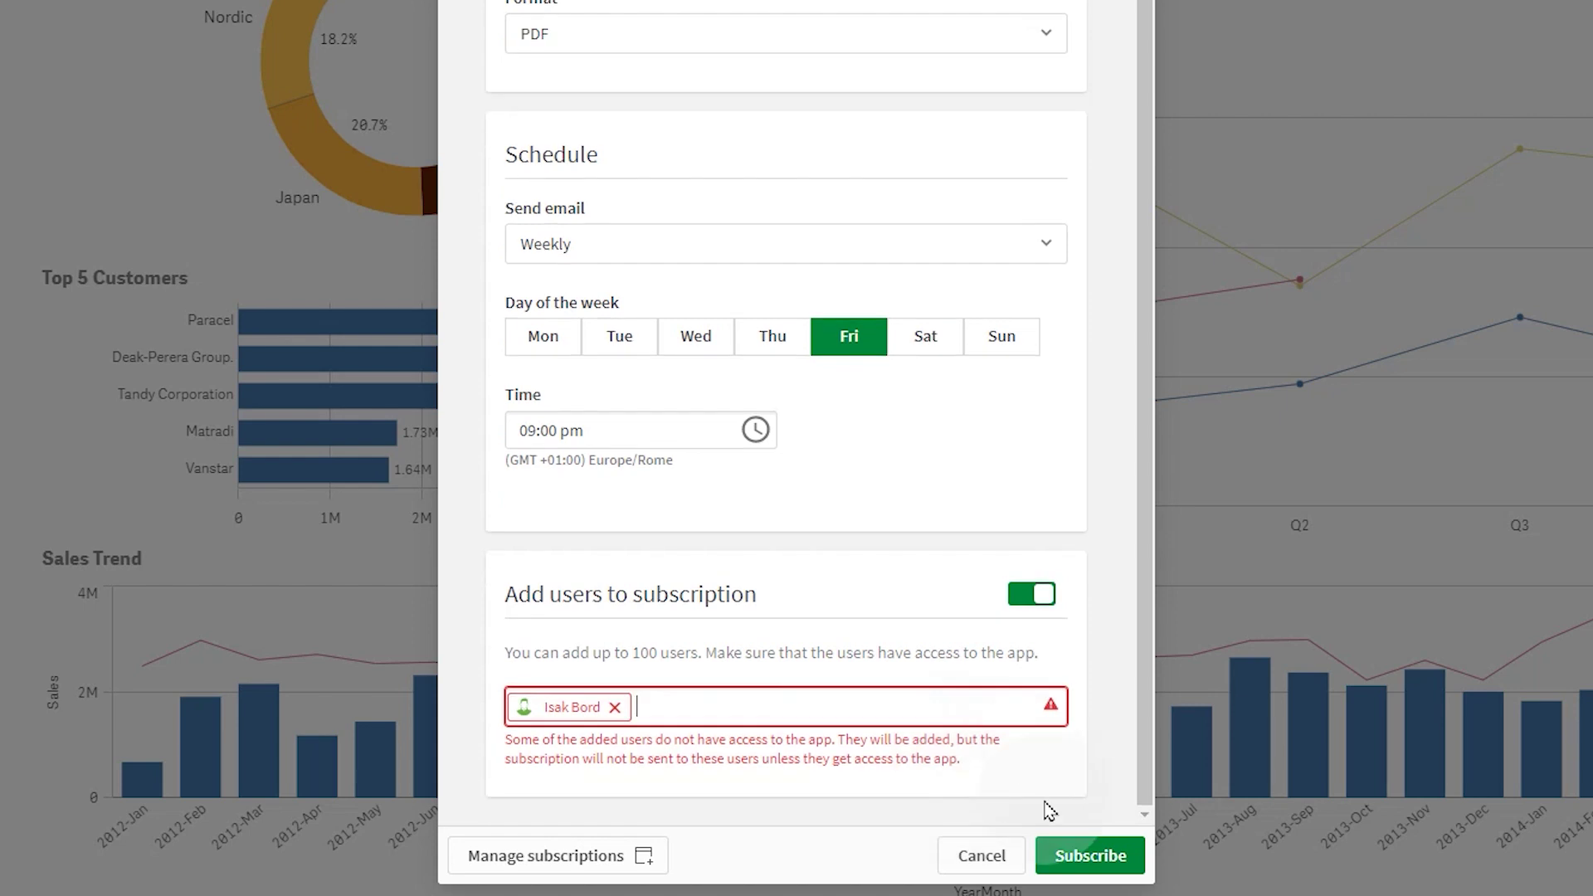
click(1076, 856)
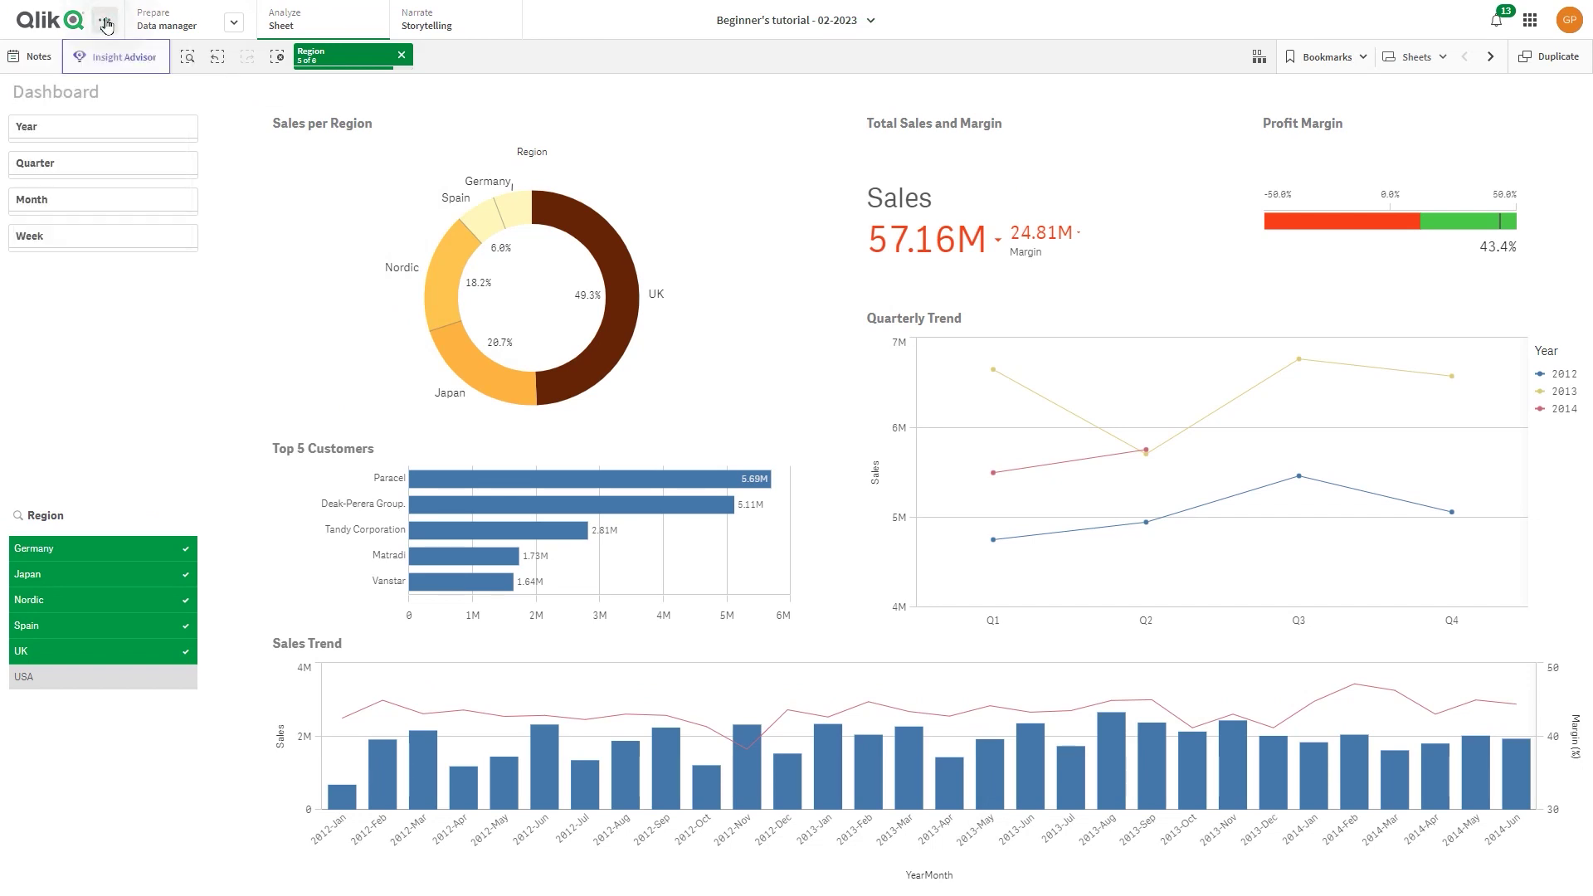
Subscribe to the Dashboard sheet with Microsoft PowerPoint as the attachment format
click(105, 23)
click(106, 94)
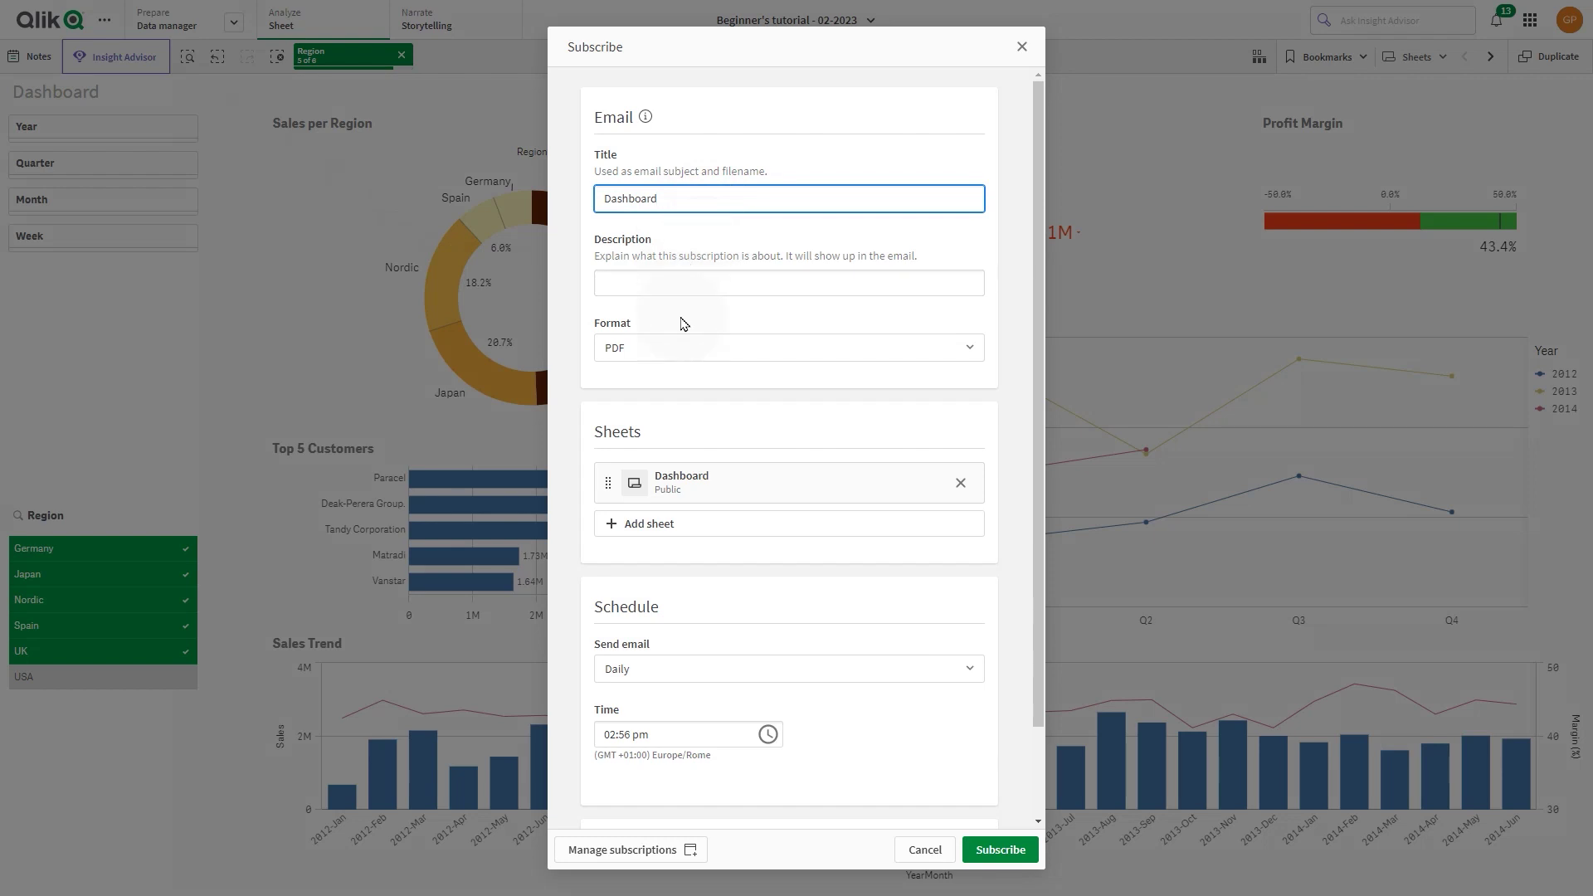
click(672, 348)
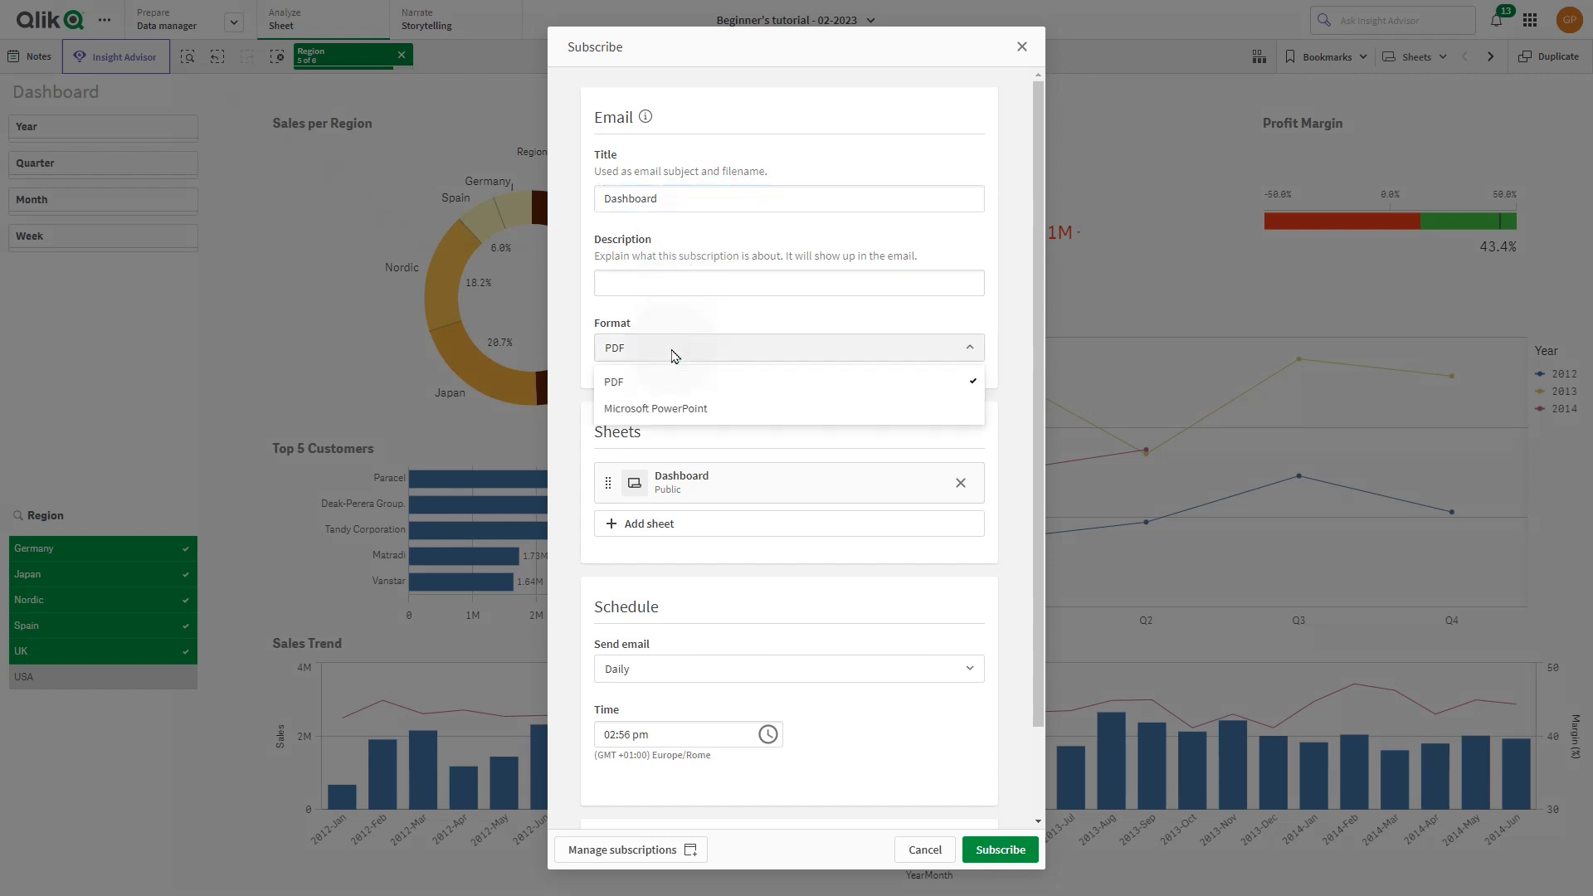
click(724, 411)
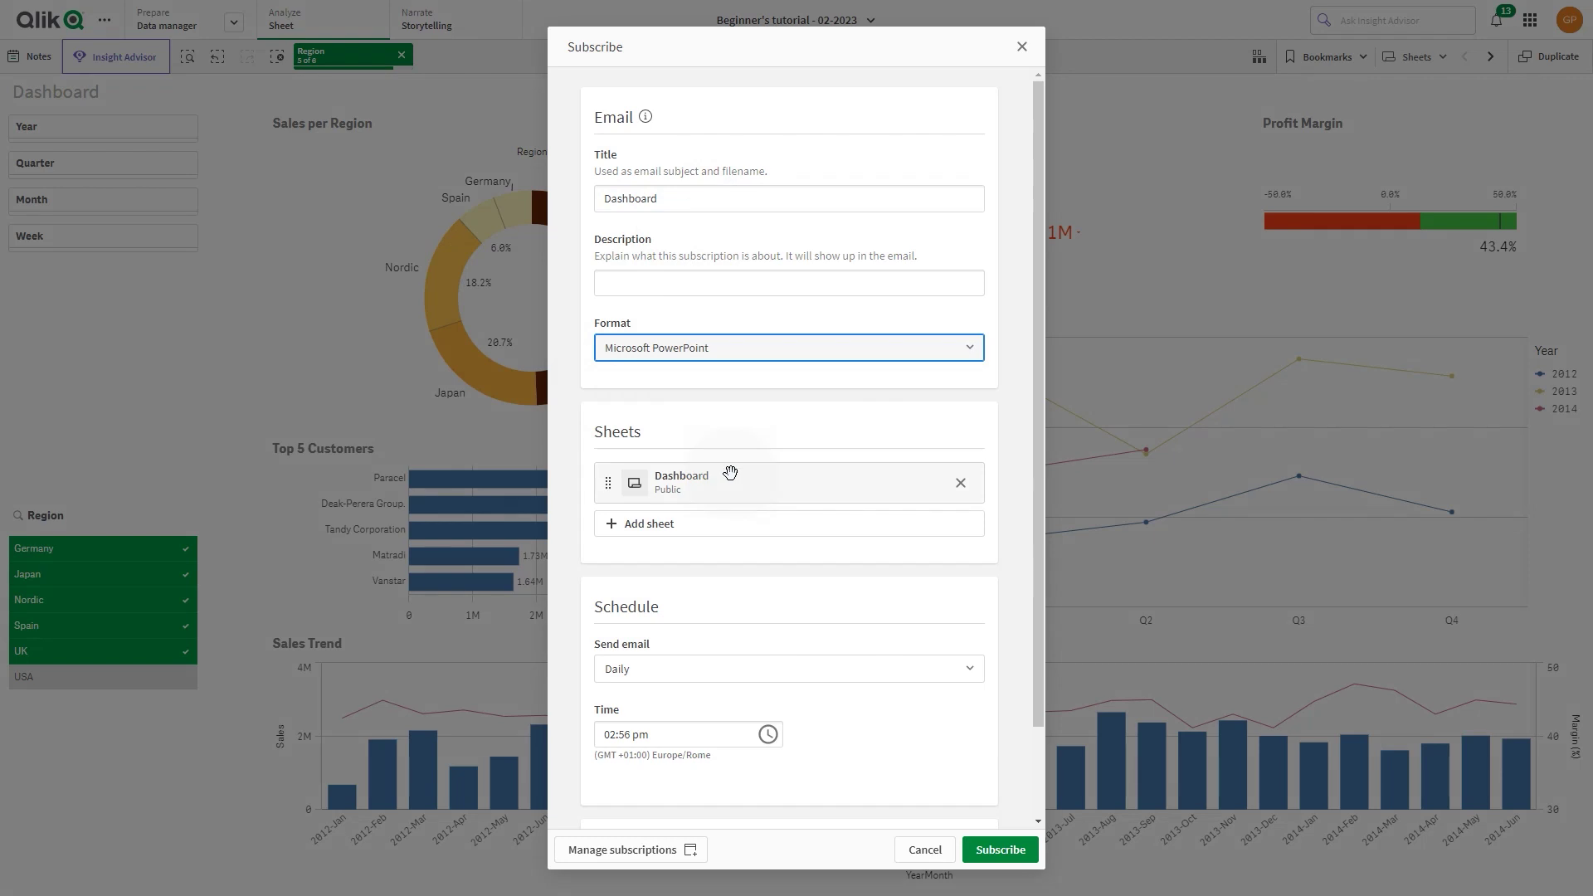
Add Product Details, Customer Details and Customer Location sheets, with Customer Location last
click(694, 526)
click(694, 634)
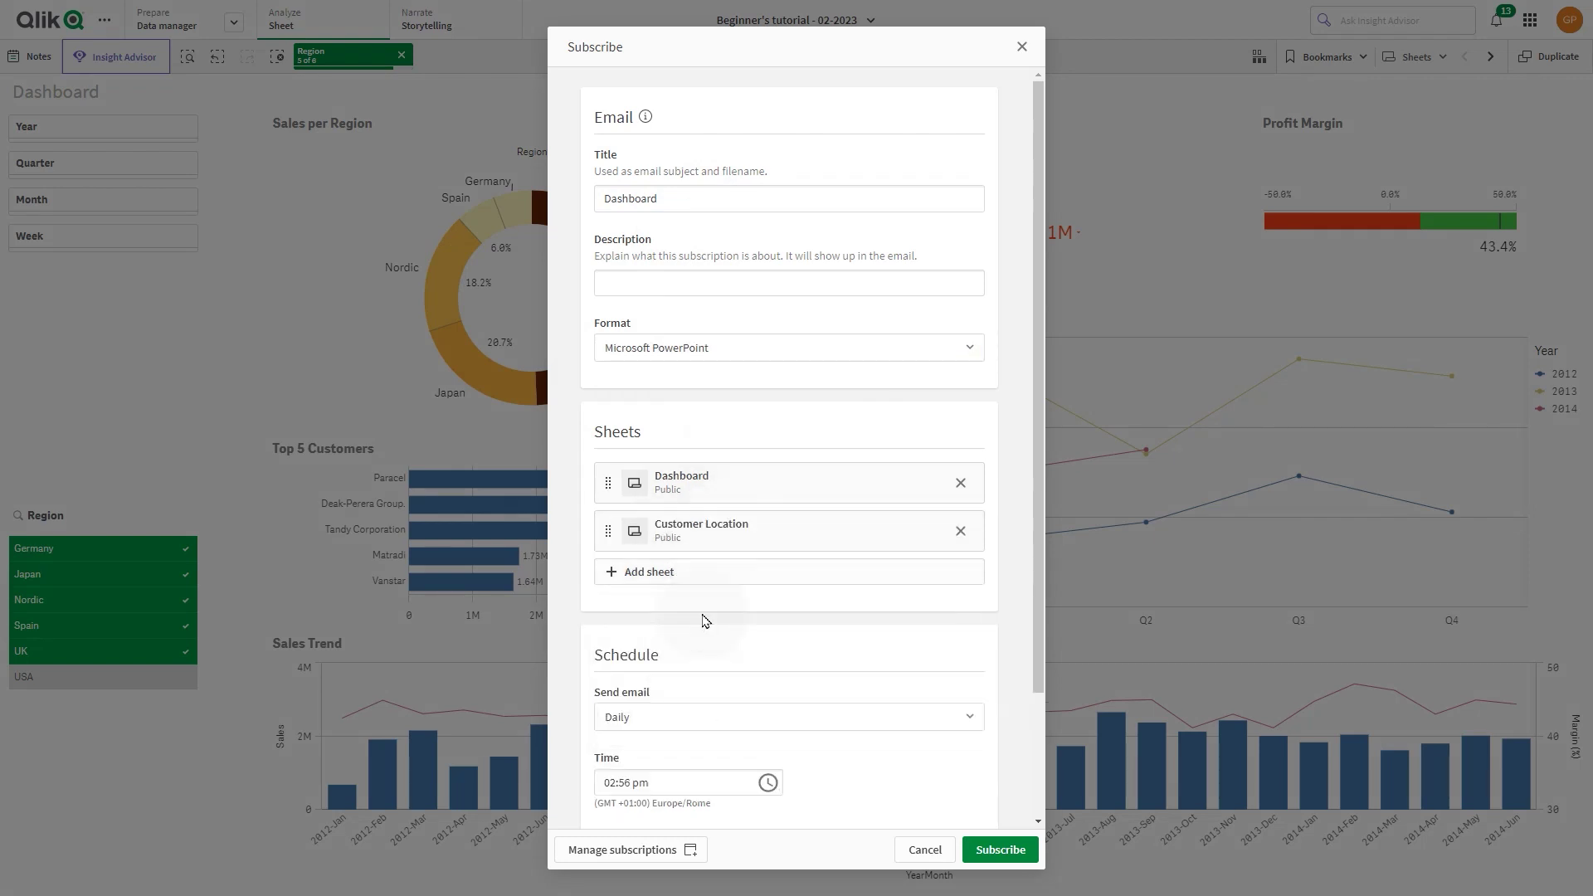
click(696, 581)
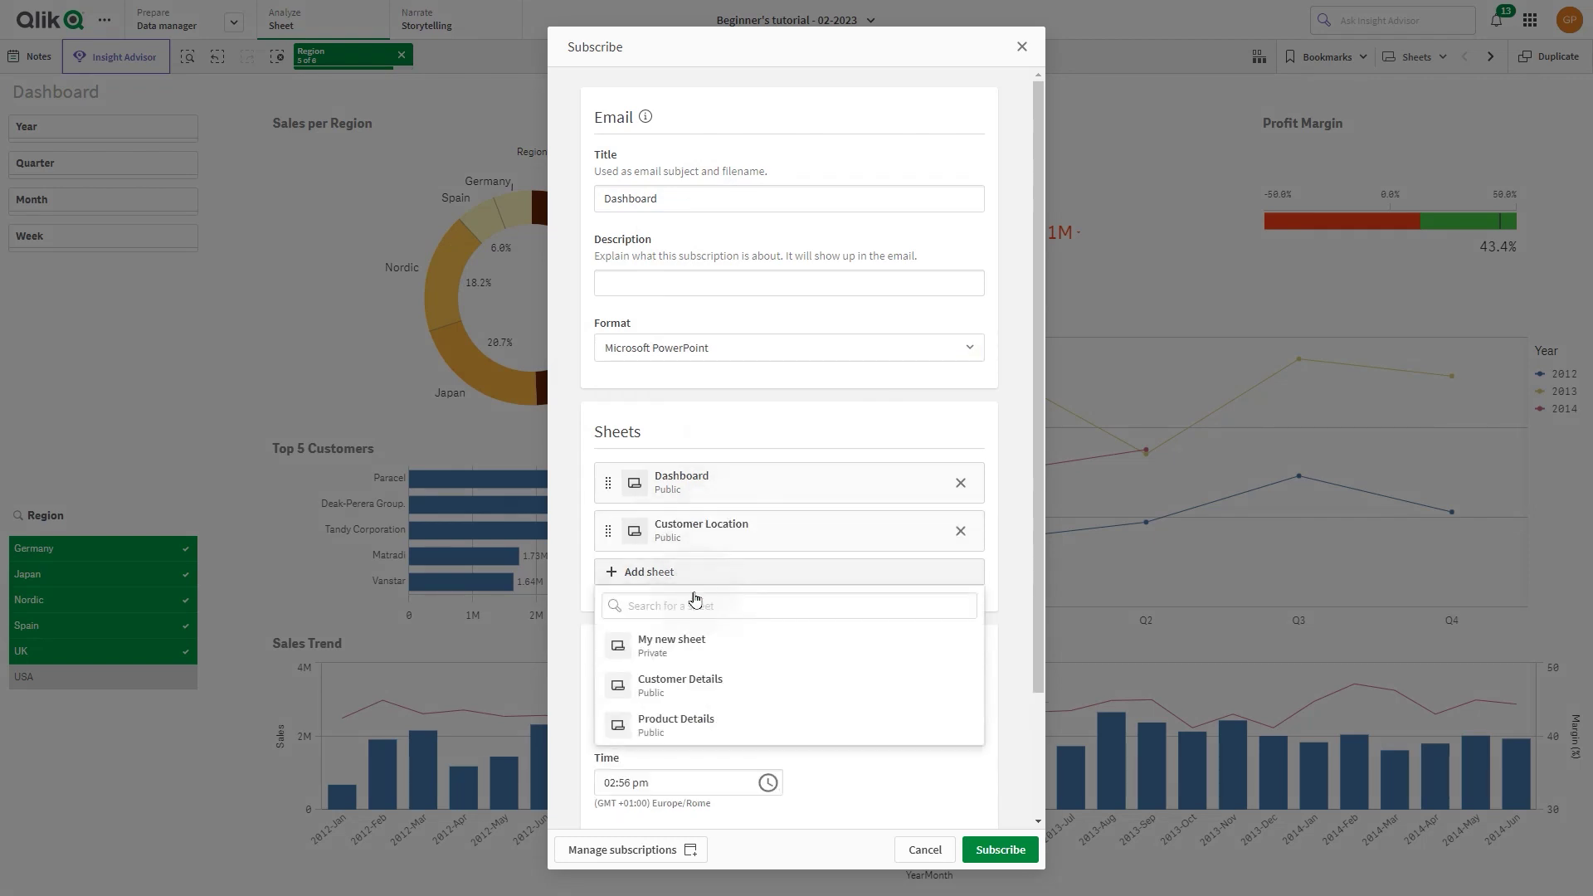
click(682, 713)
click(692, 620)
click(693, 535)
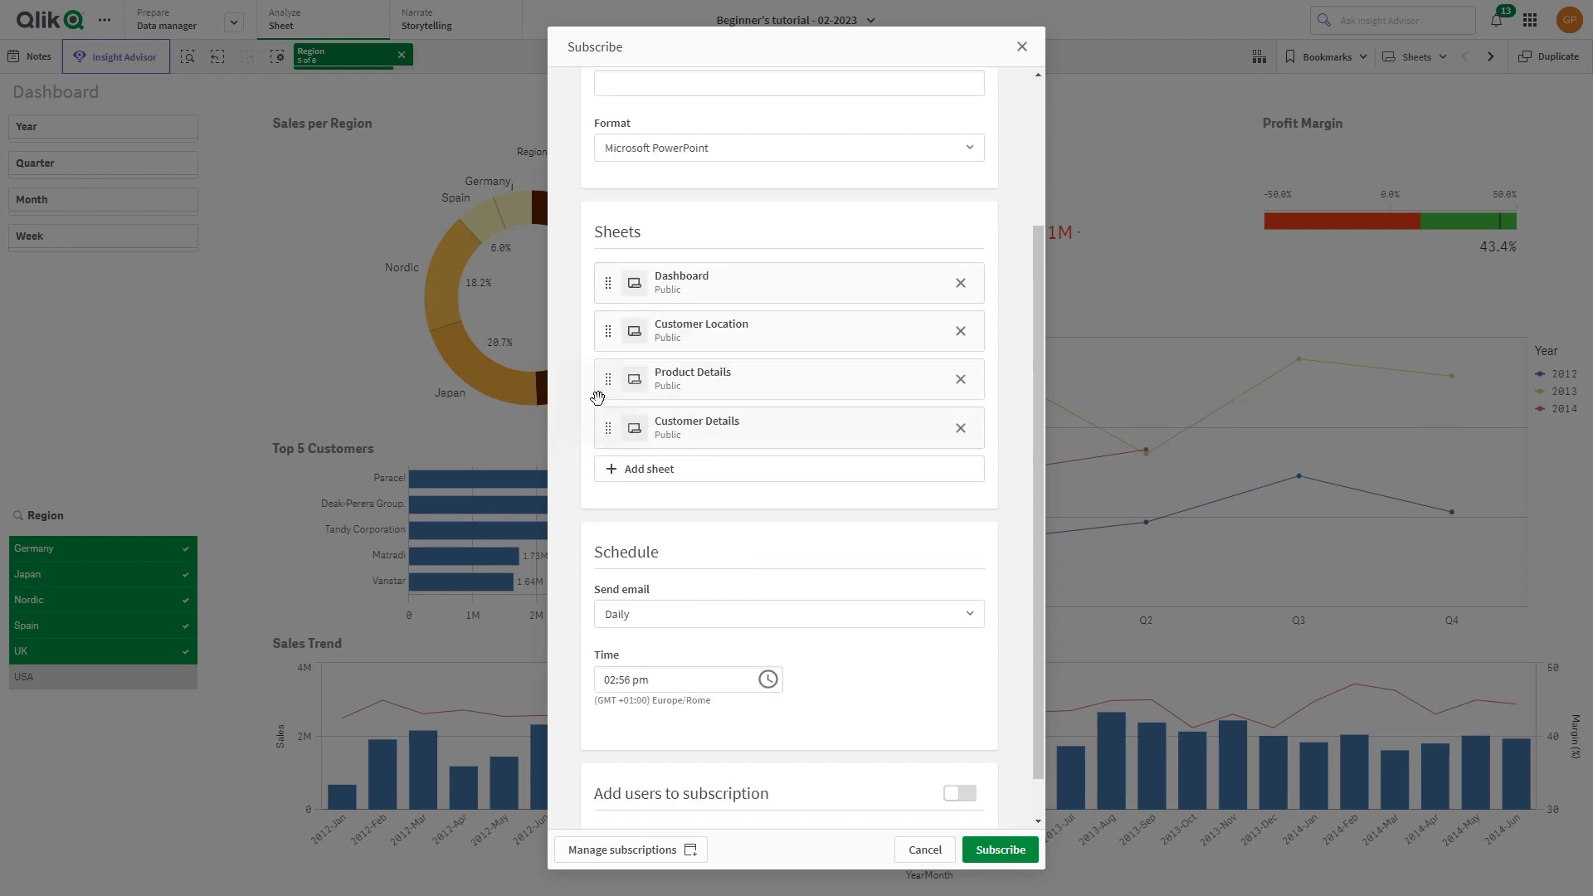
drag(607, 331, 614, 452)
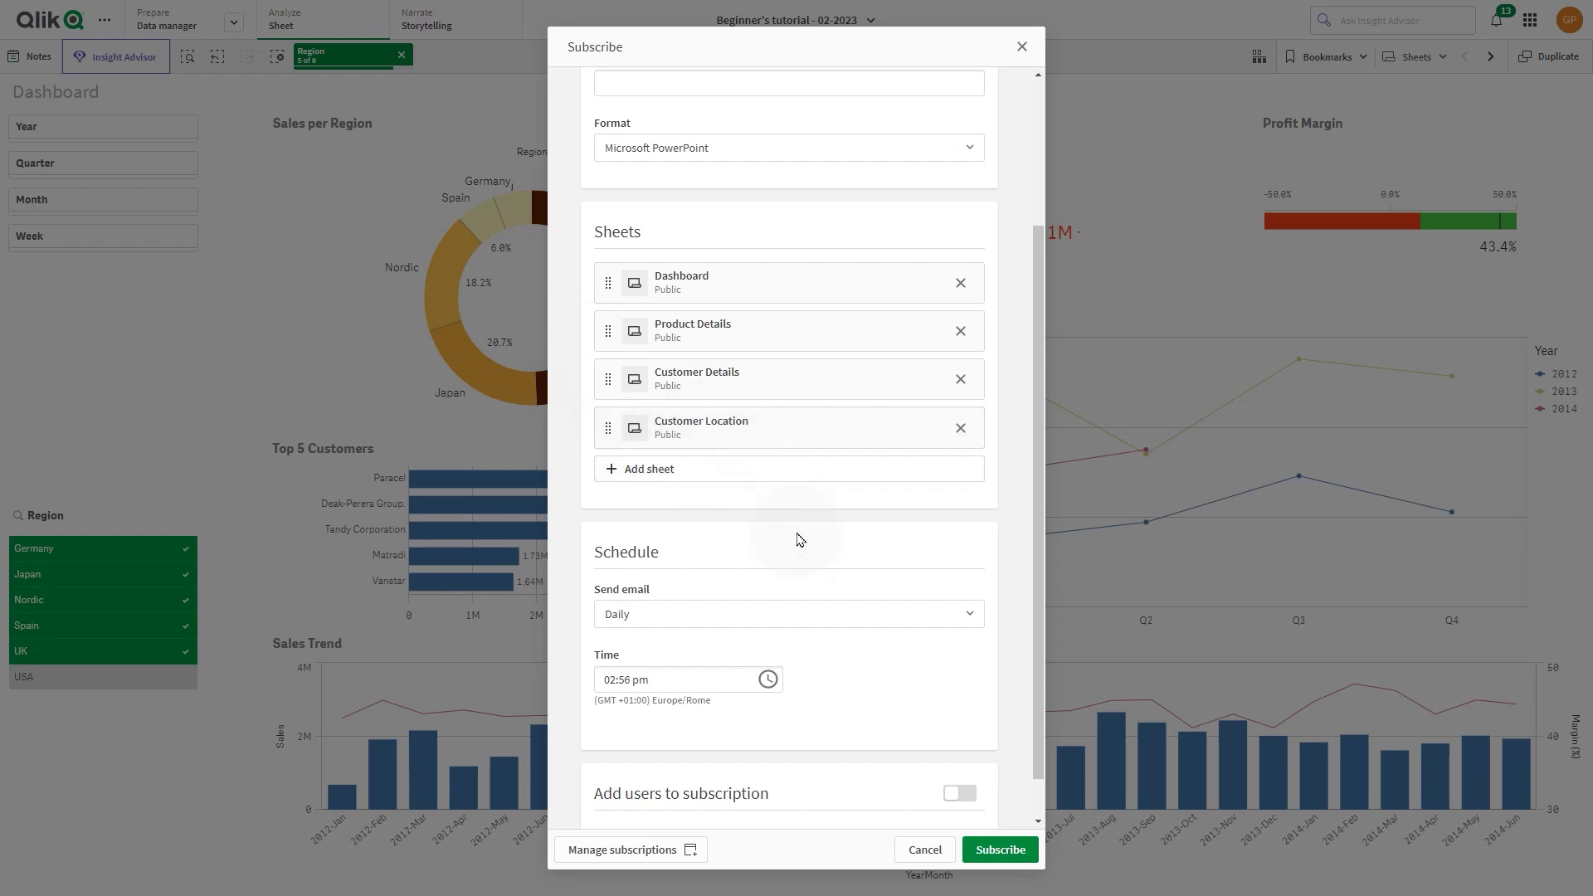
Set the subscription to send monthly on the 1st
click(954, 614)
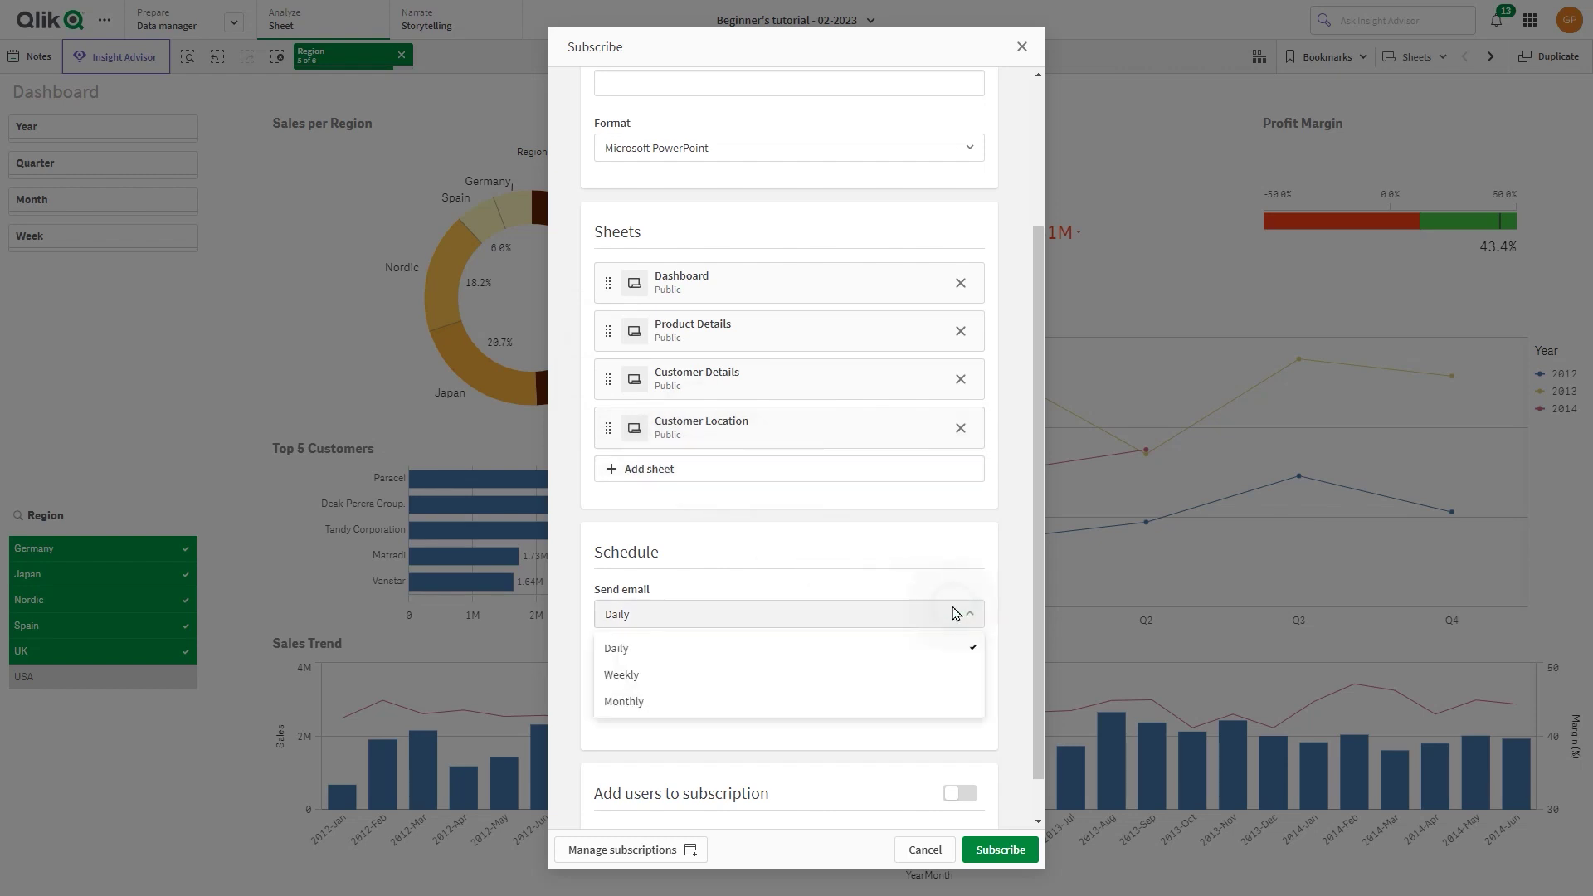
click(730, 703)
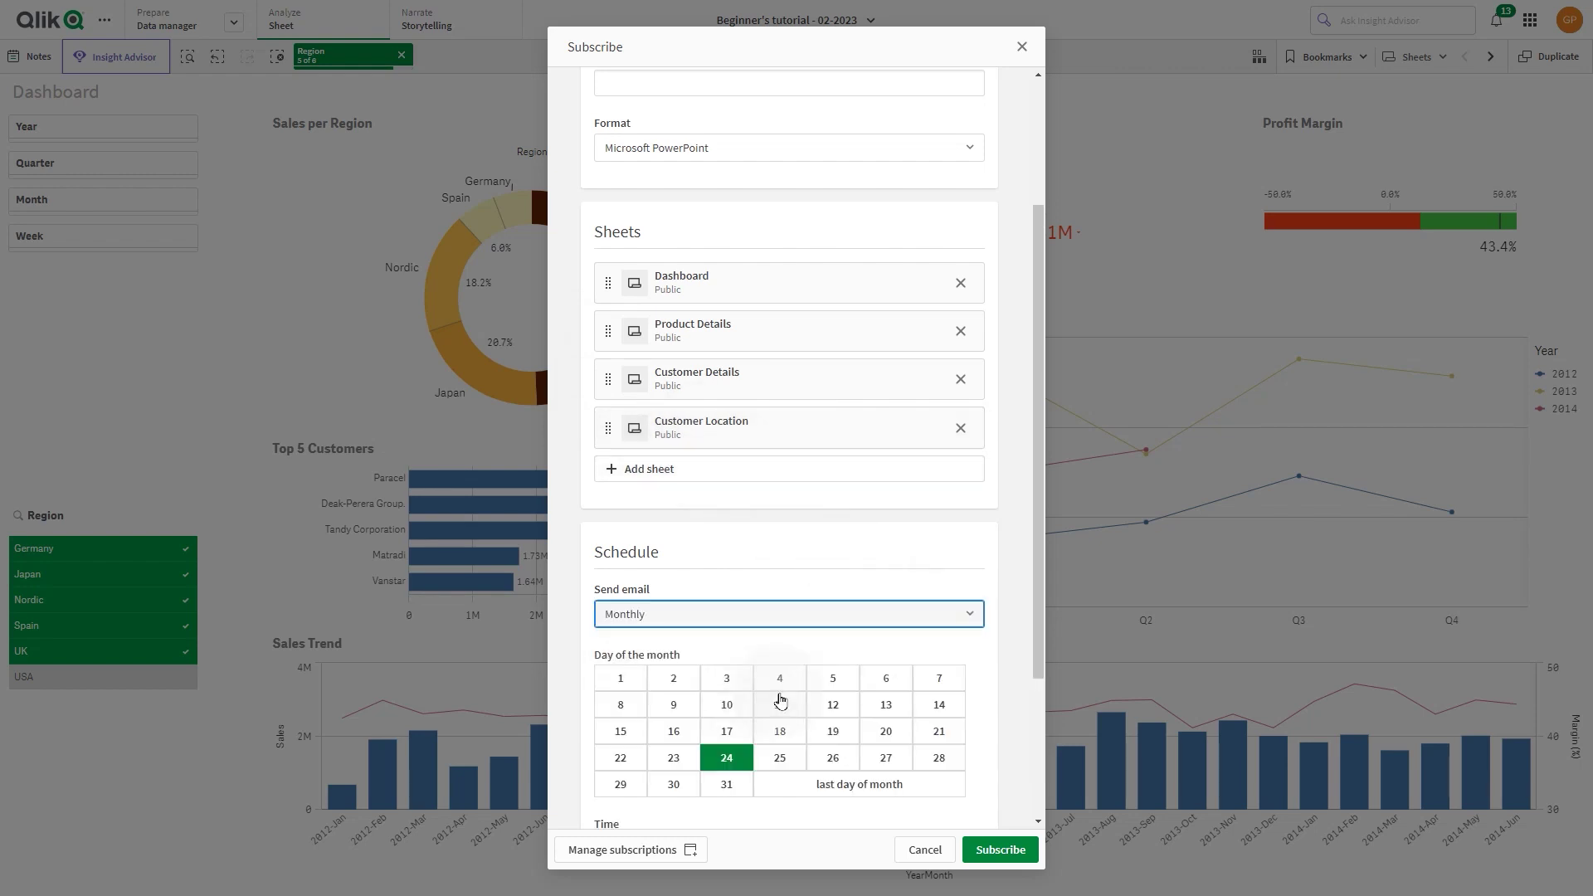
click(623, 679)
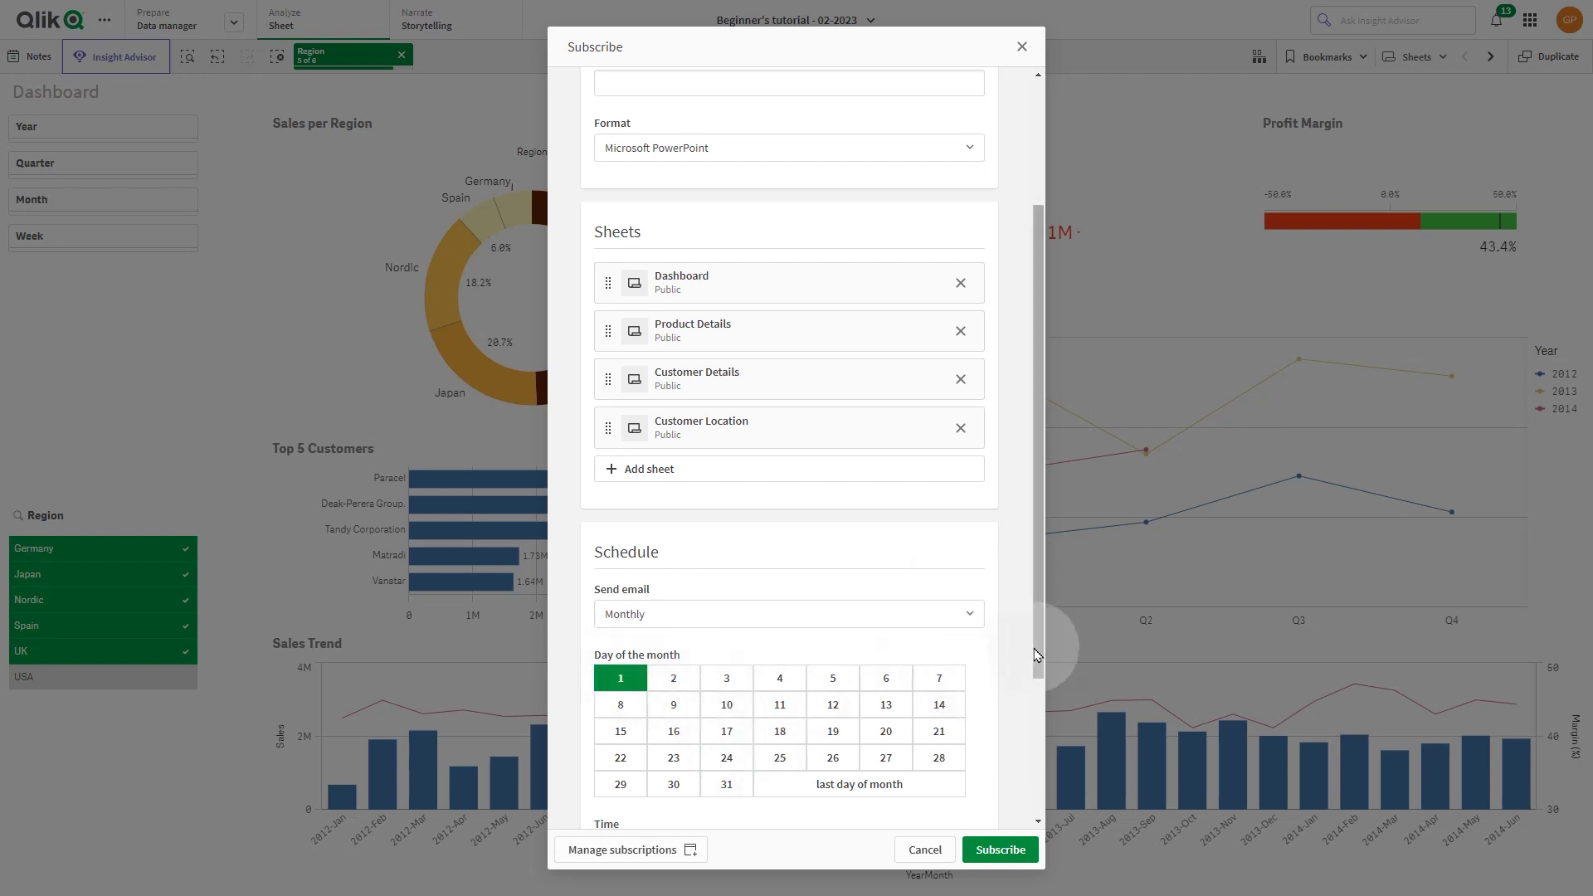
drag(1036, 656, 1039, 778)
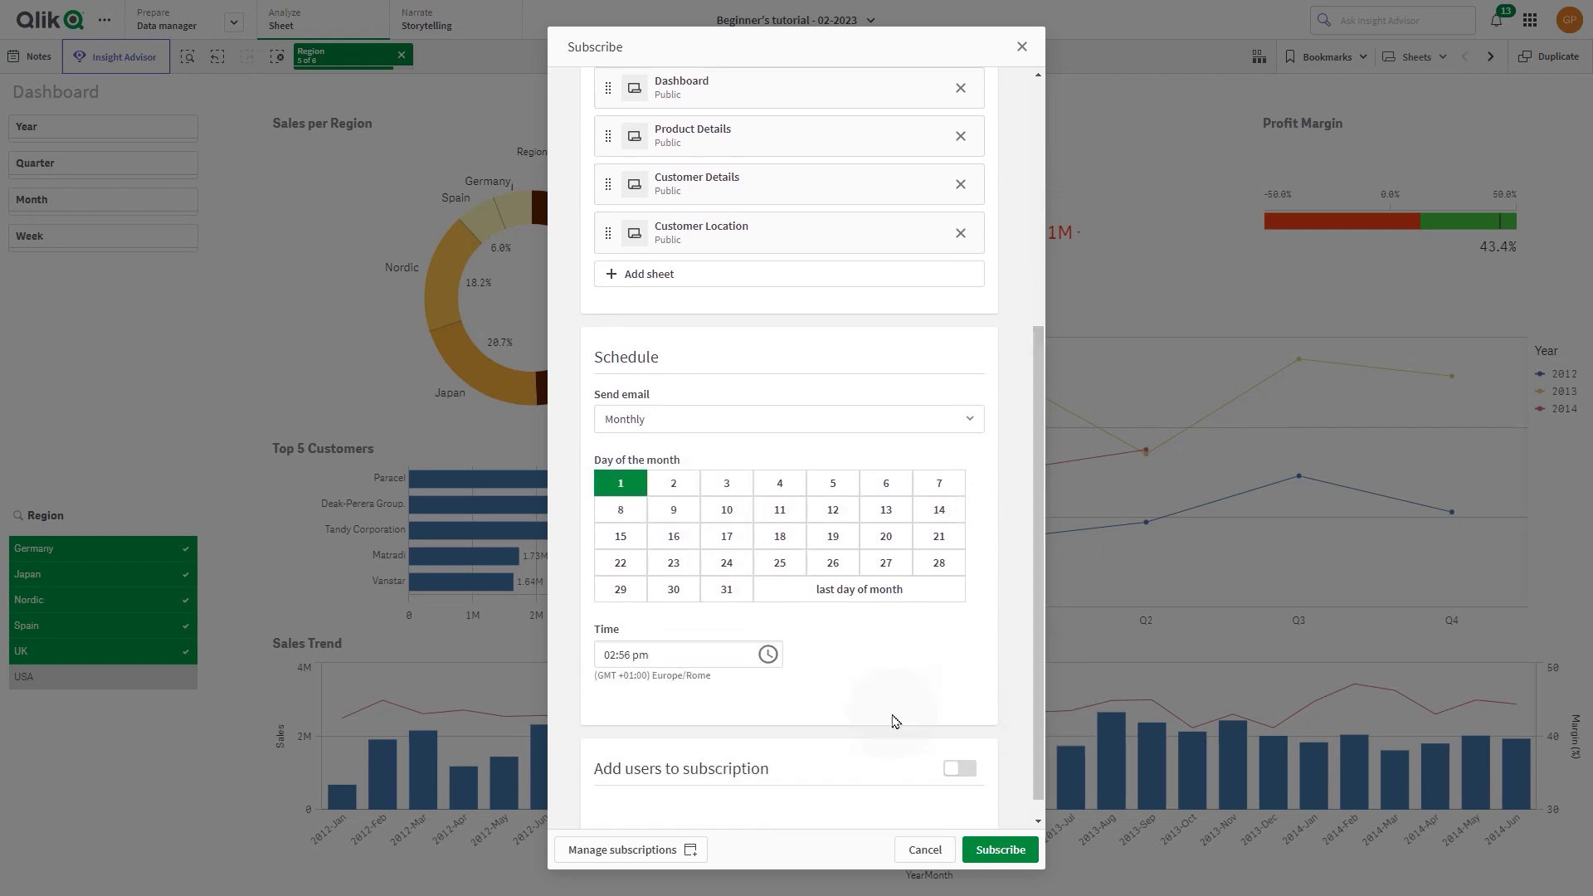
Set the delivery time to 09:01 pm and switch on adding other users
click(769, 657)
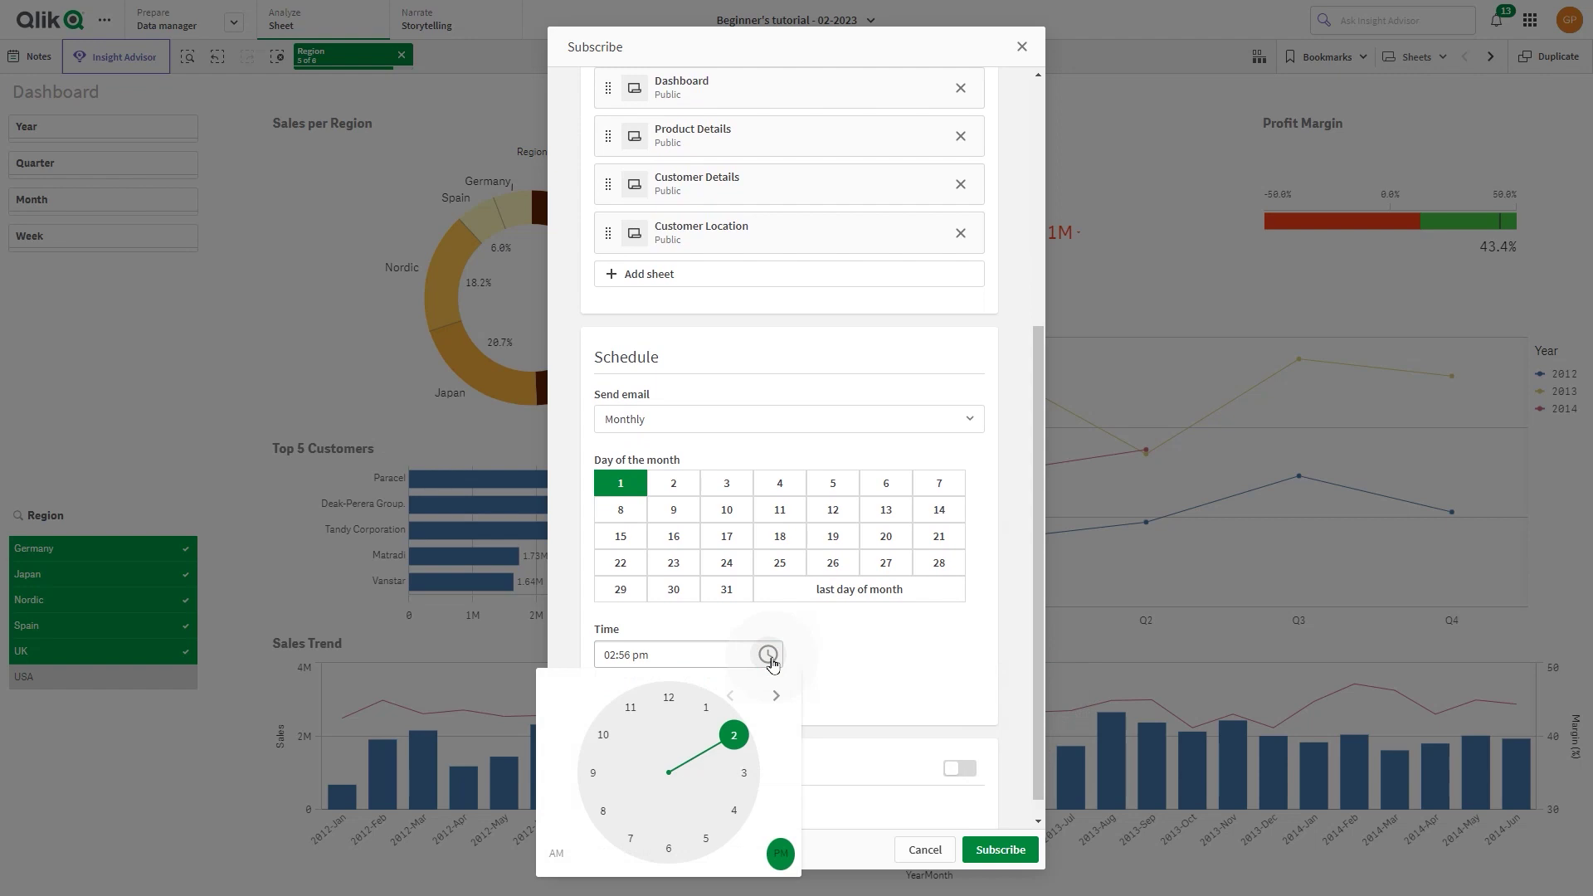
click(592, 773)
click(672, 701)
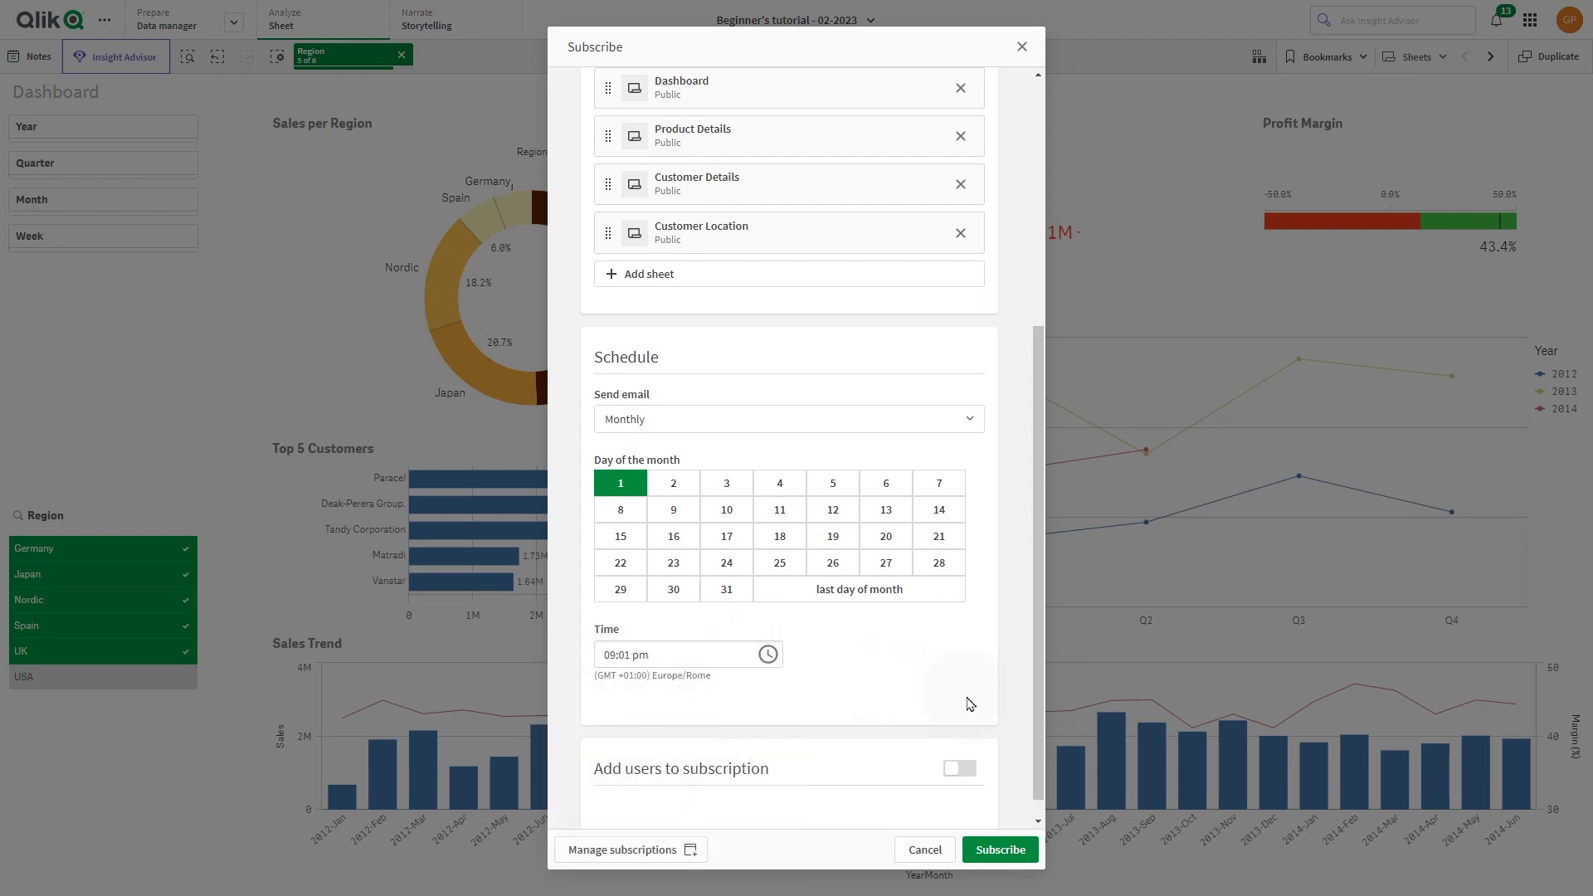
scroll(971, 704, down, 1)
click(960, 746)
drag(1036, 770, 1040, 815)
Add the user found by searching 'is' as a recipient and save the monthly Dashboard PowerPoint subscription
click(718, 774)
text(isa)
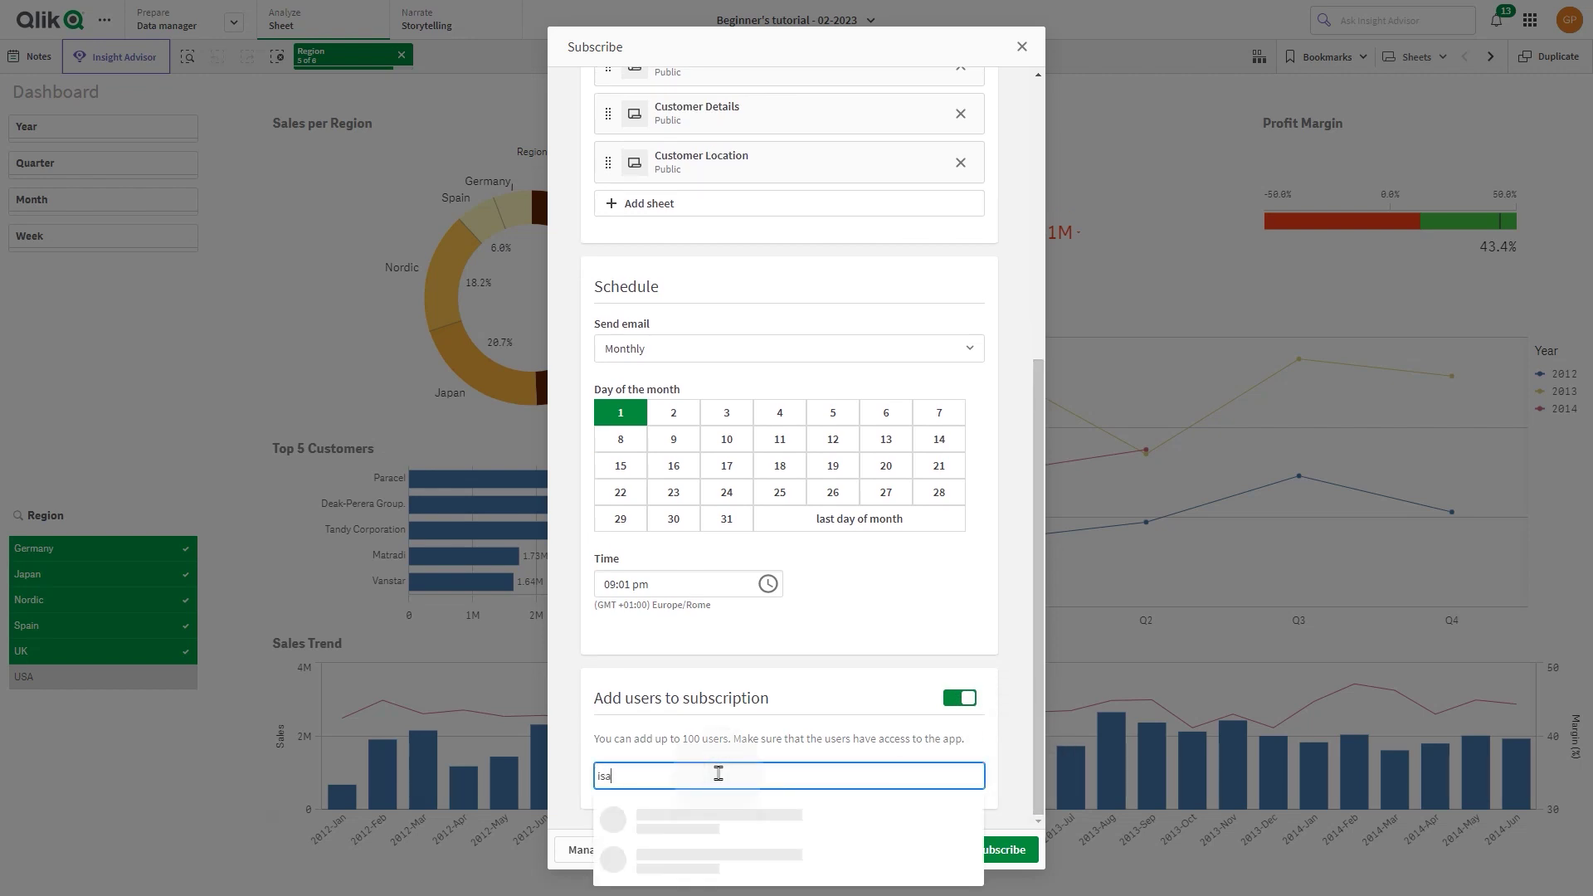
click(734, 809)
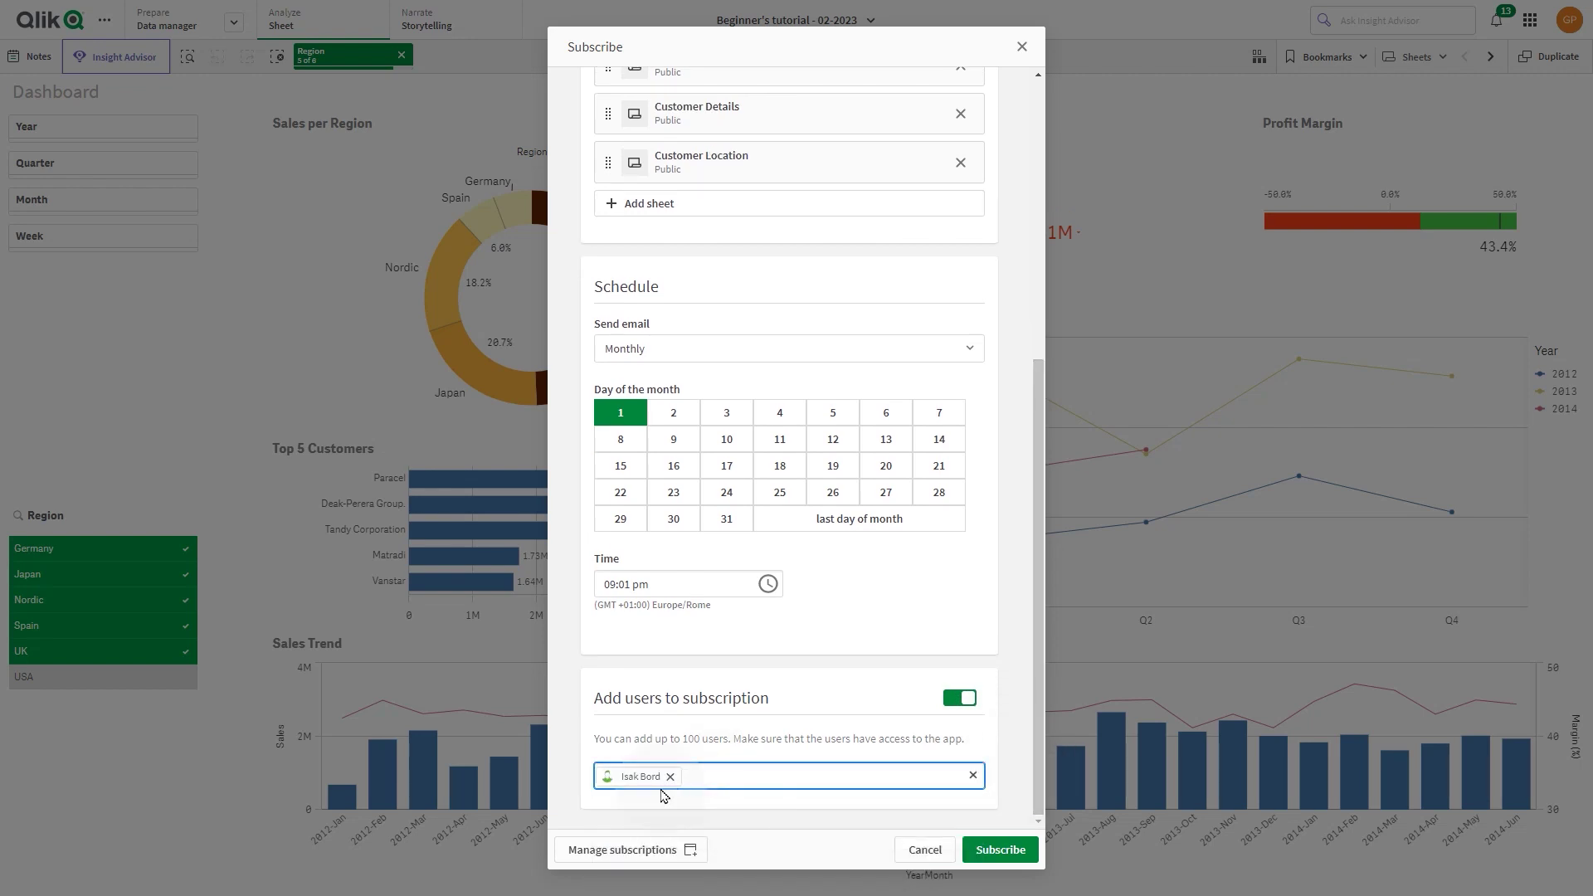
click(1021, 850)
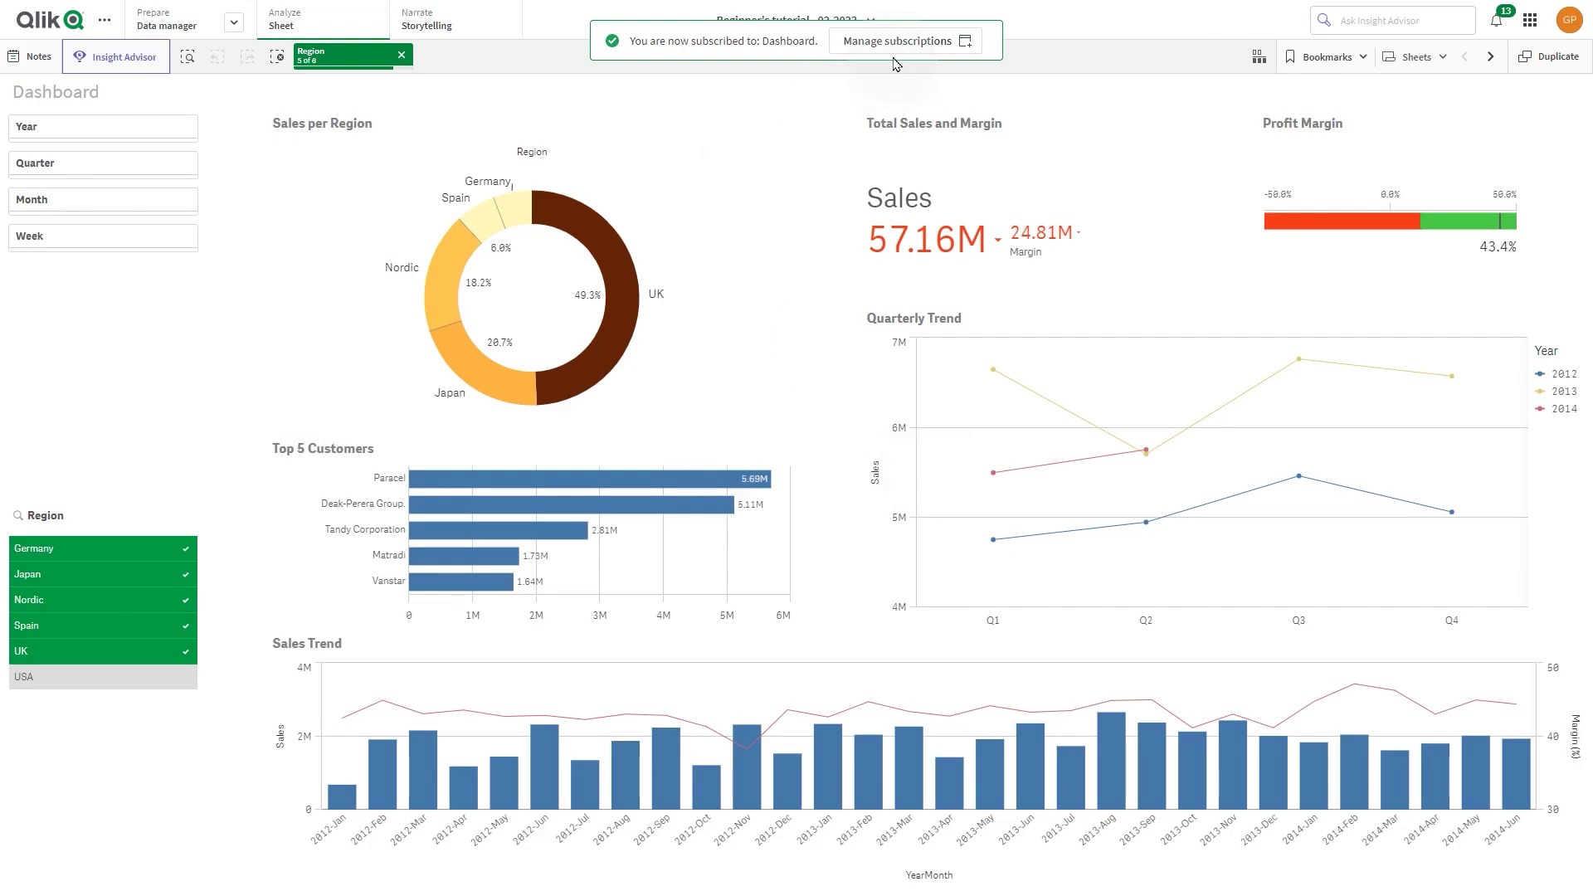
Go to the hub's Subscriptions page listing the unsent Sales per Region and Dashboard subscriptions
click(64, 23)
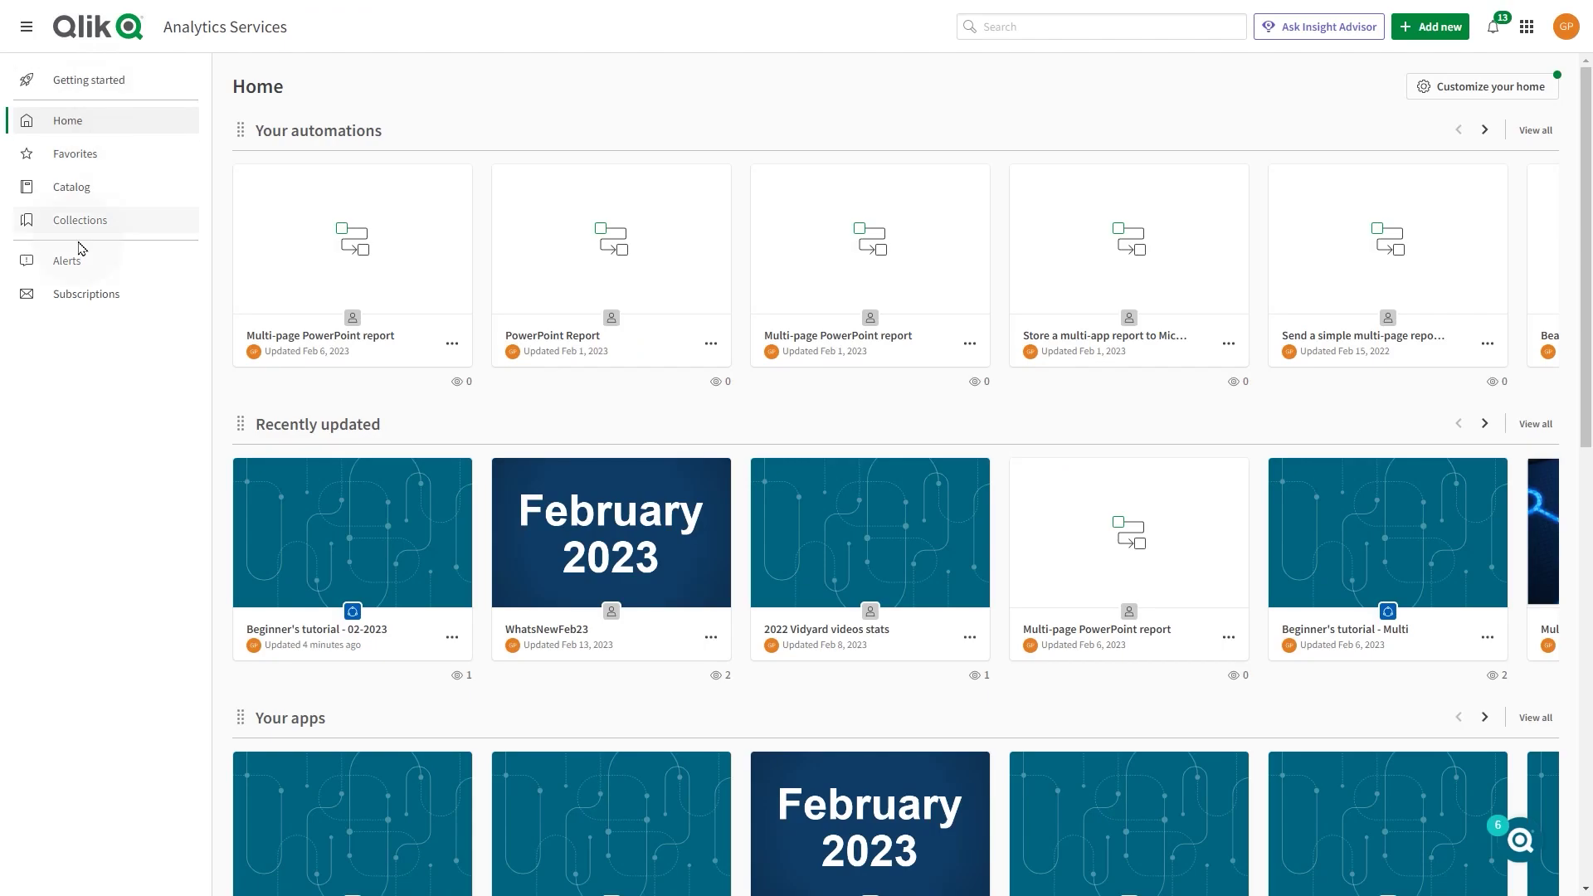
click(75, 290)
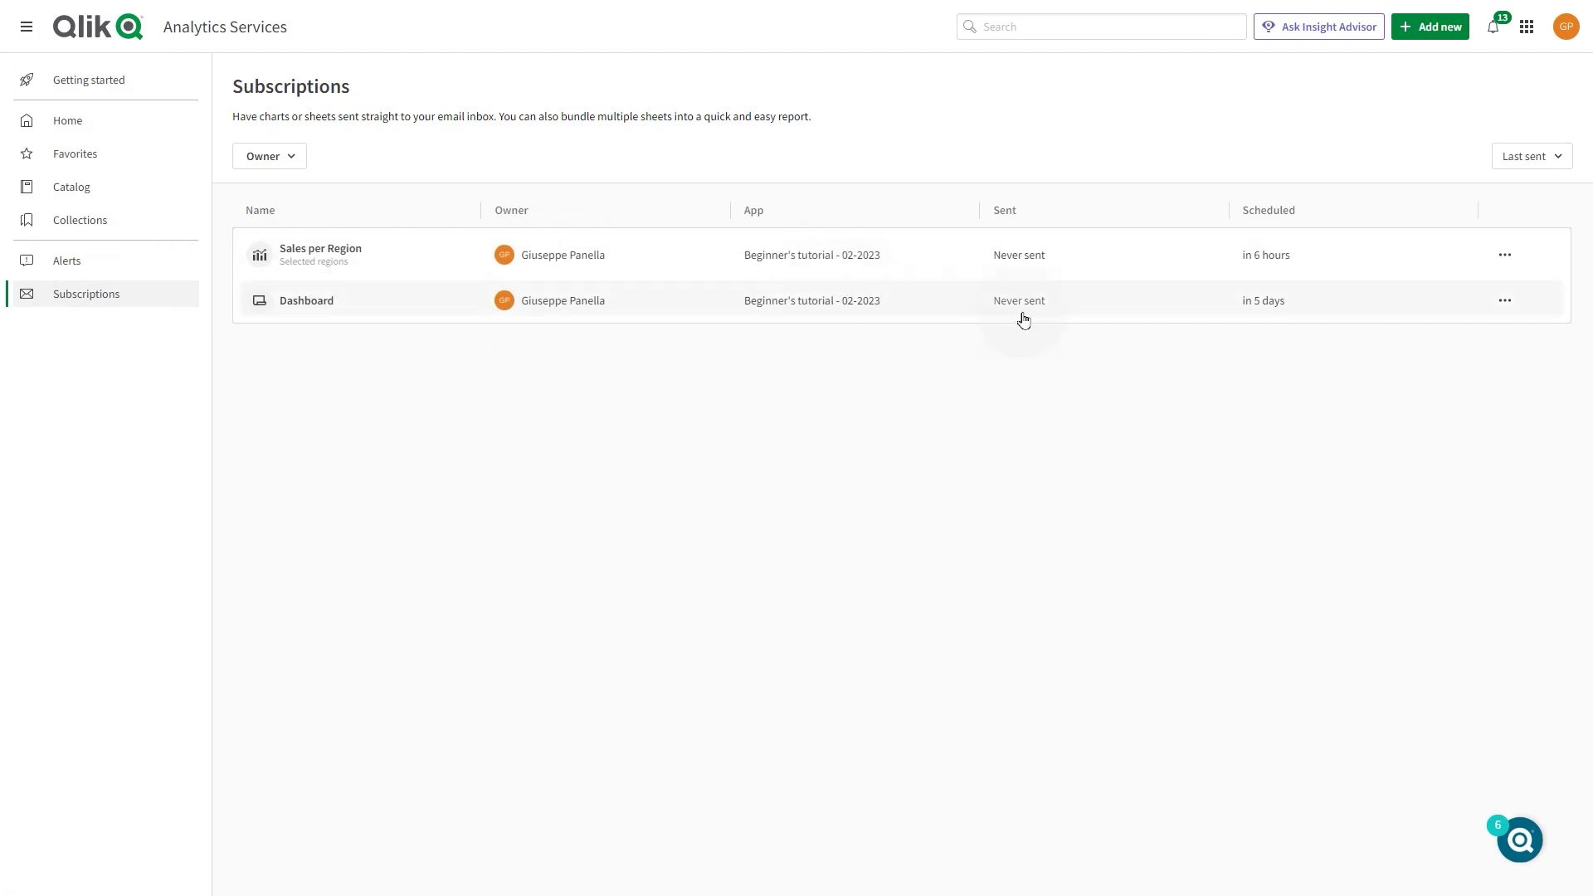
click(1507, 254)
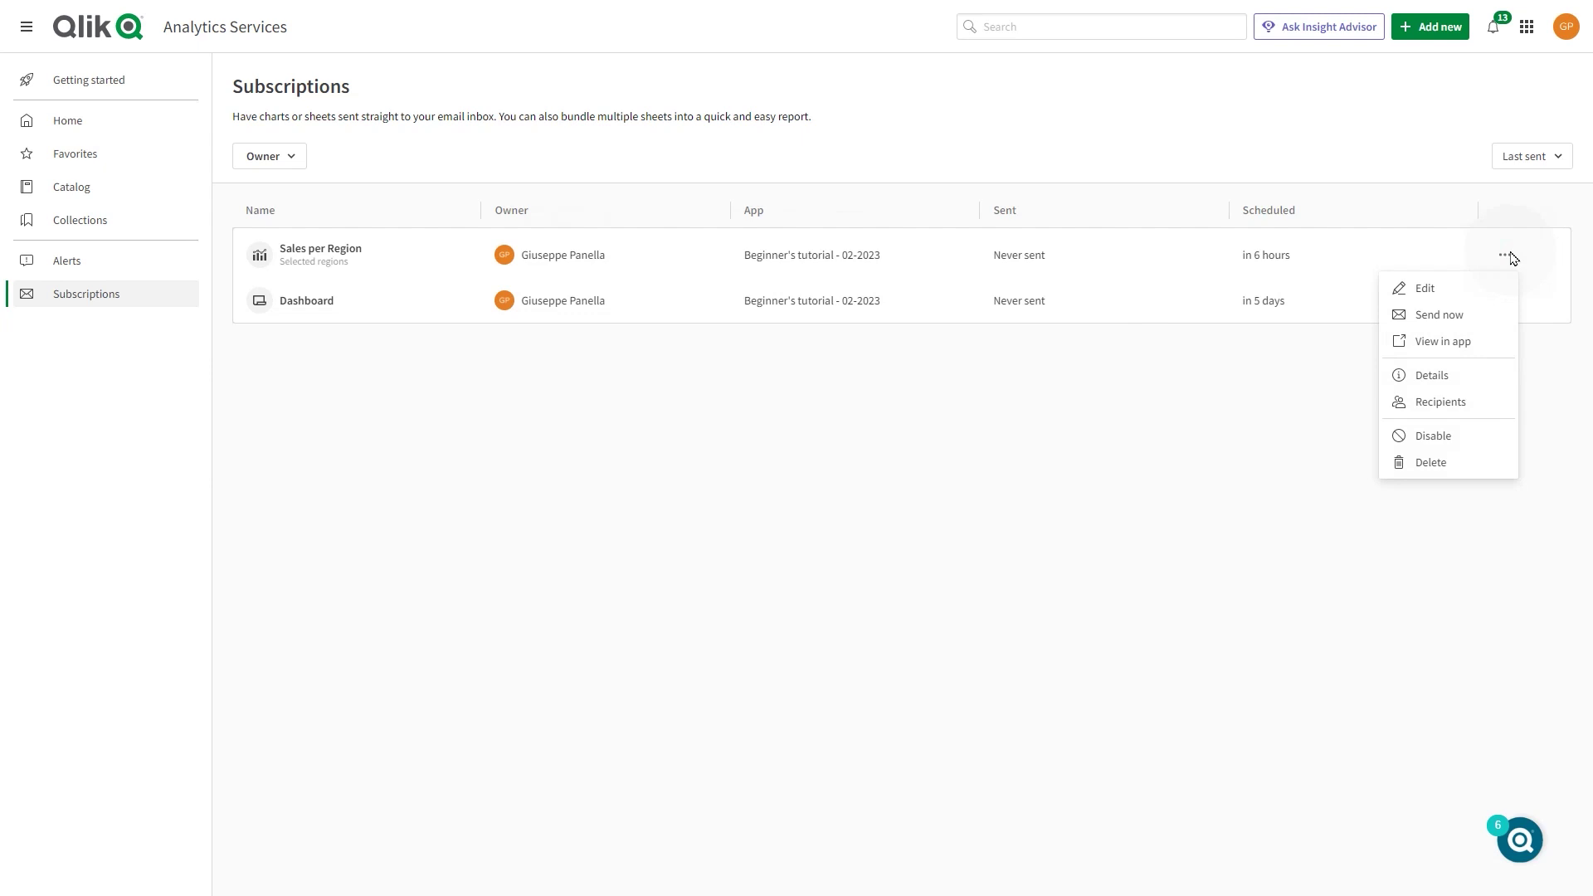
Send the Sales per Region and Dashboard subscriptions now, then view Dashboard's recipients
click(1477, 316)
click(1506, 304)
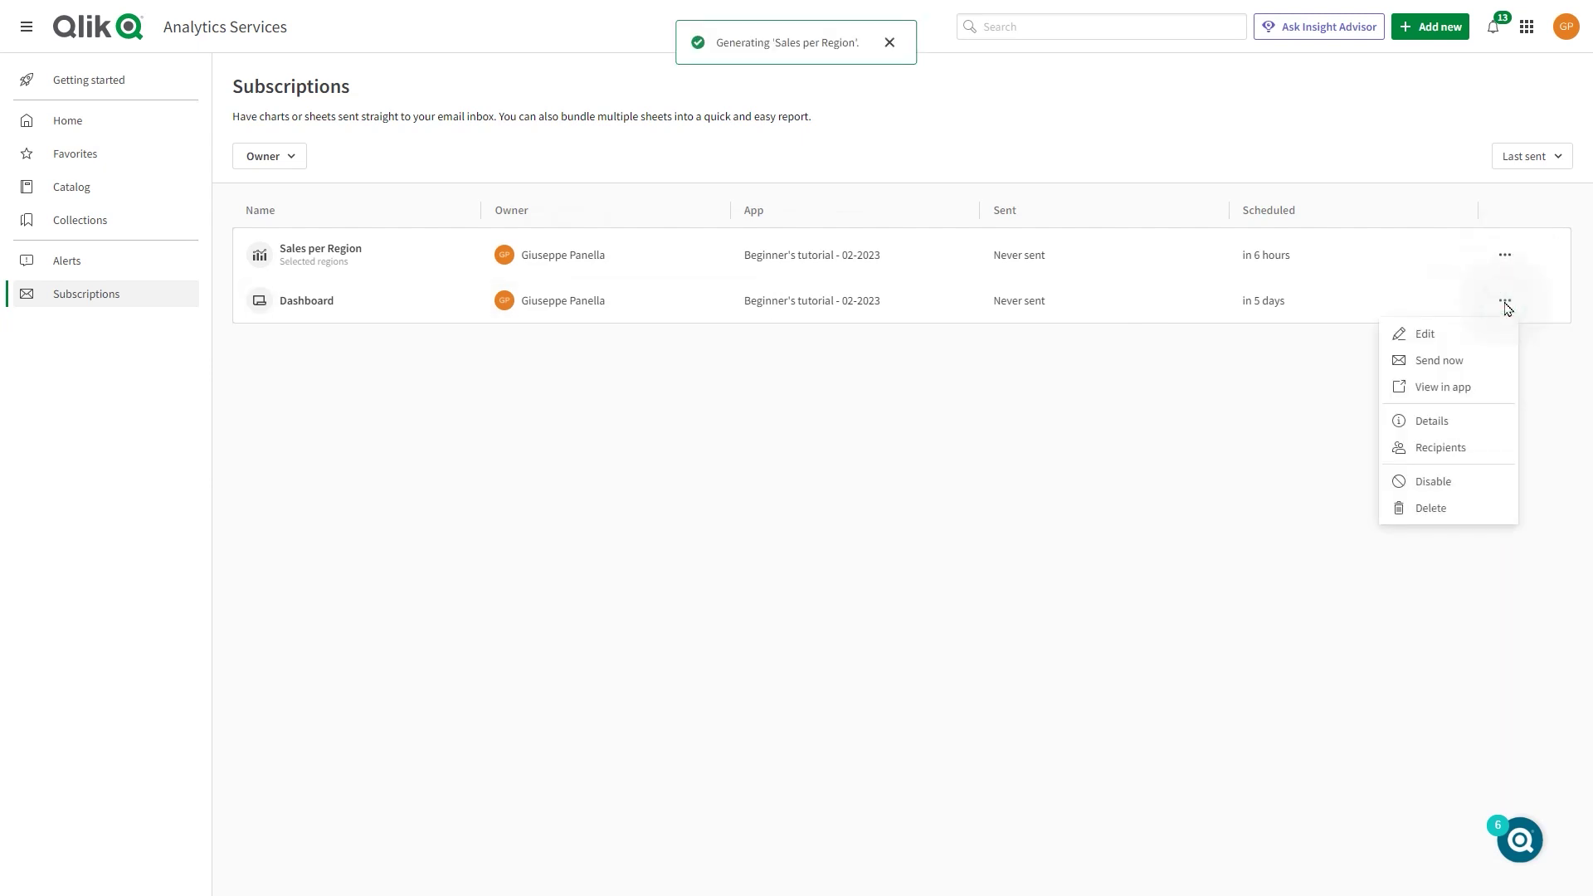
click(1416, 362)
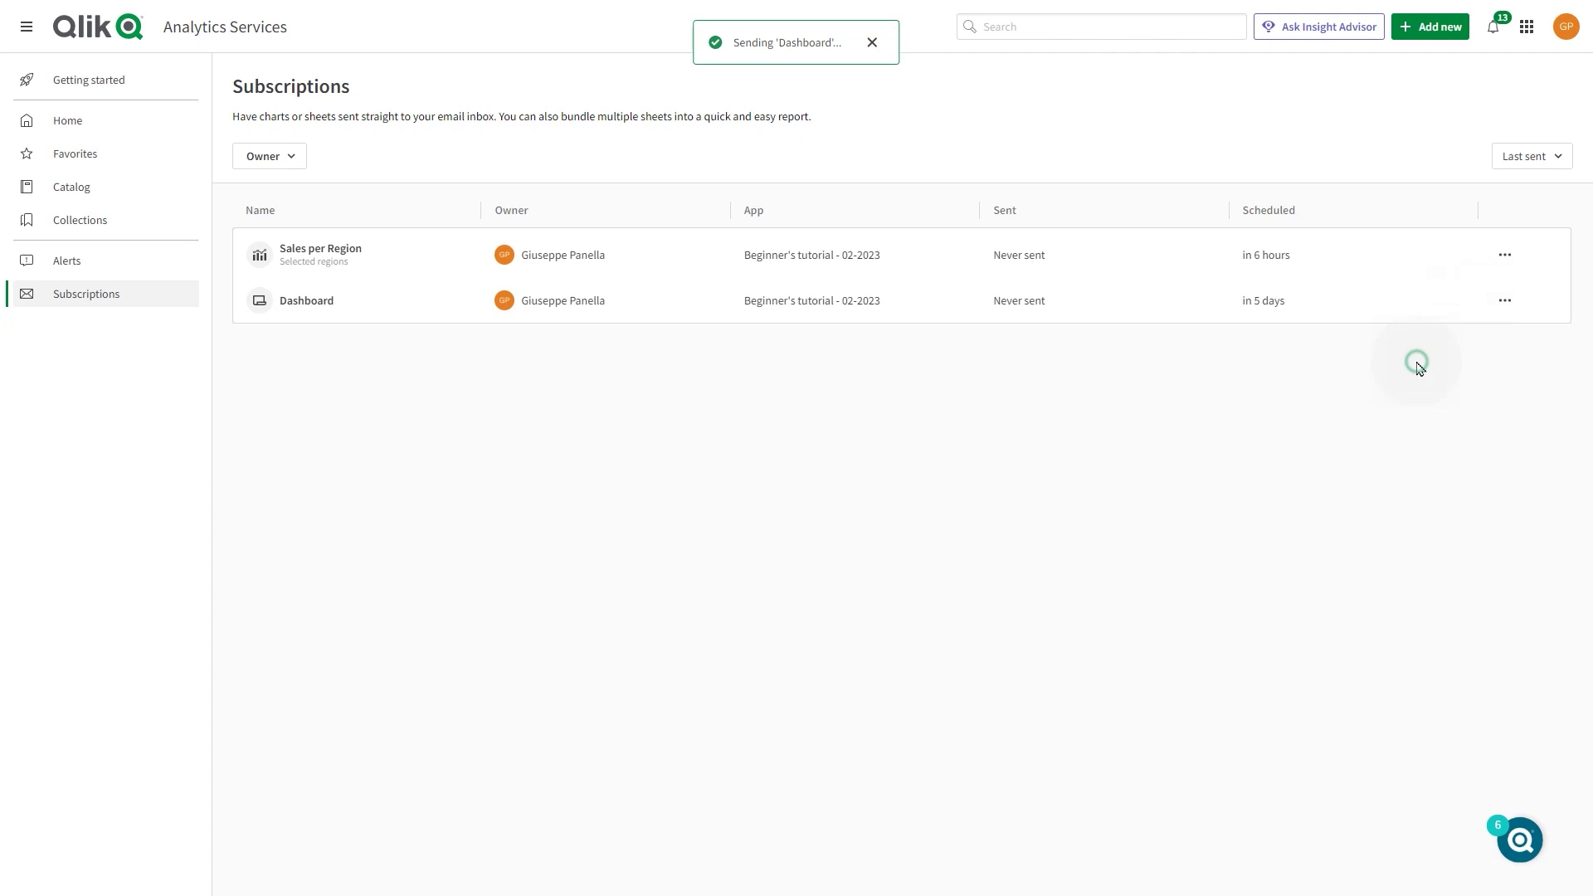
click(1505, 255)
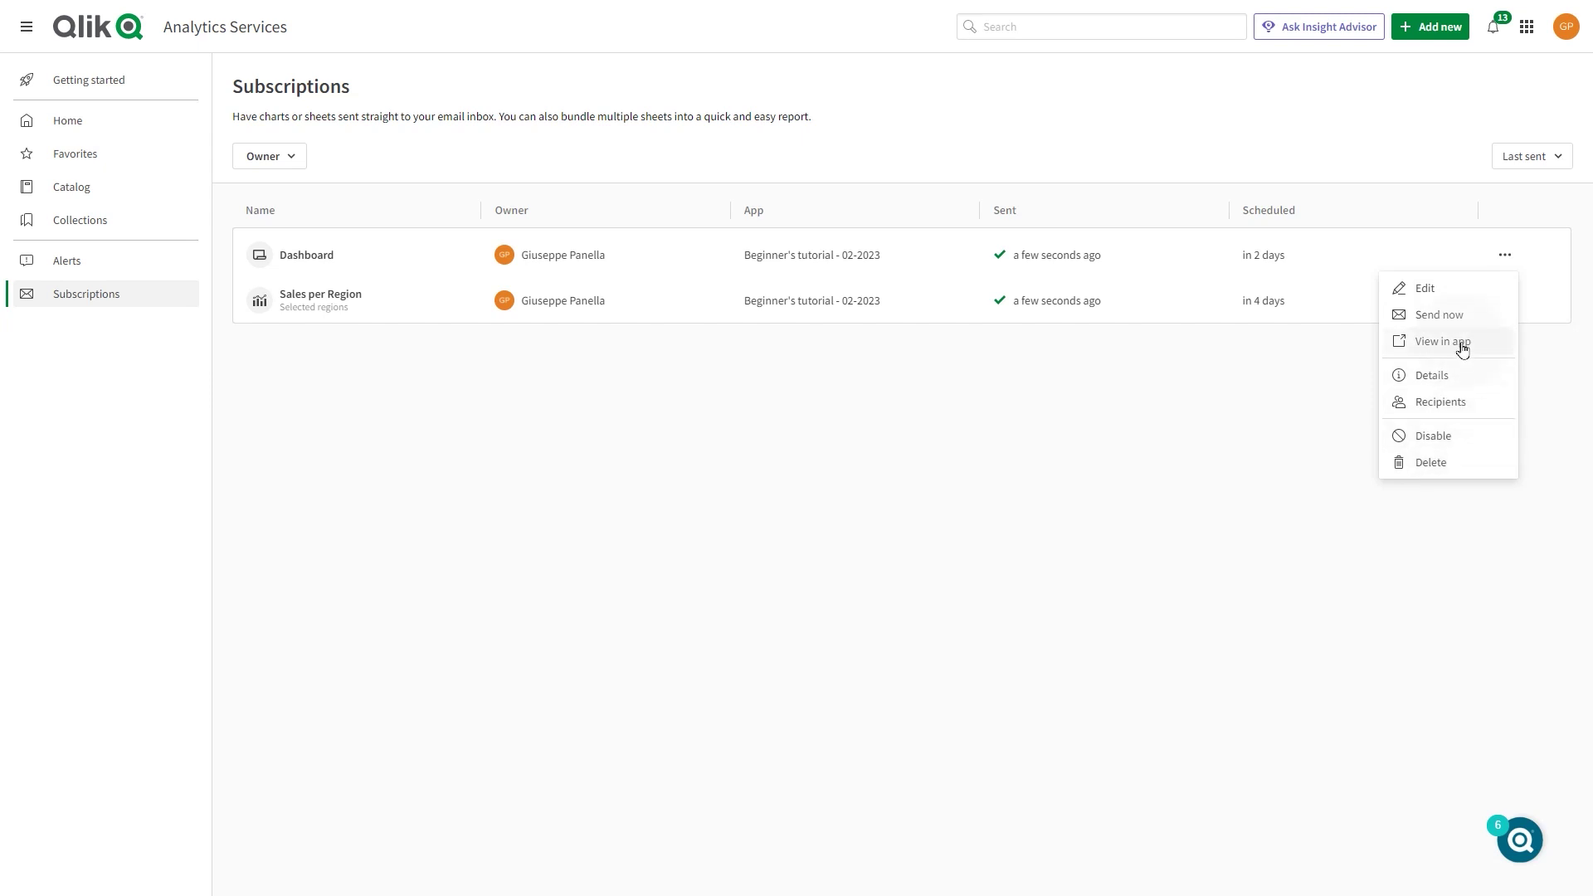
click(1456, 409)
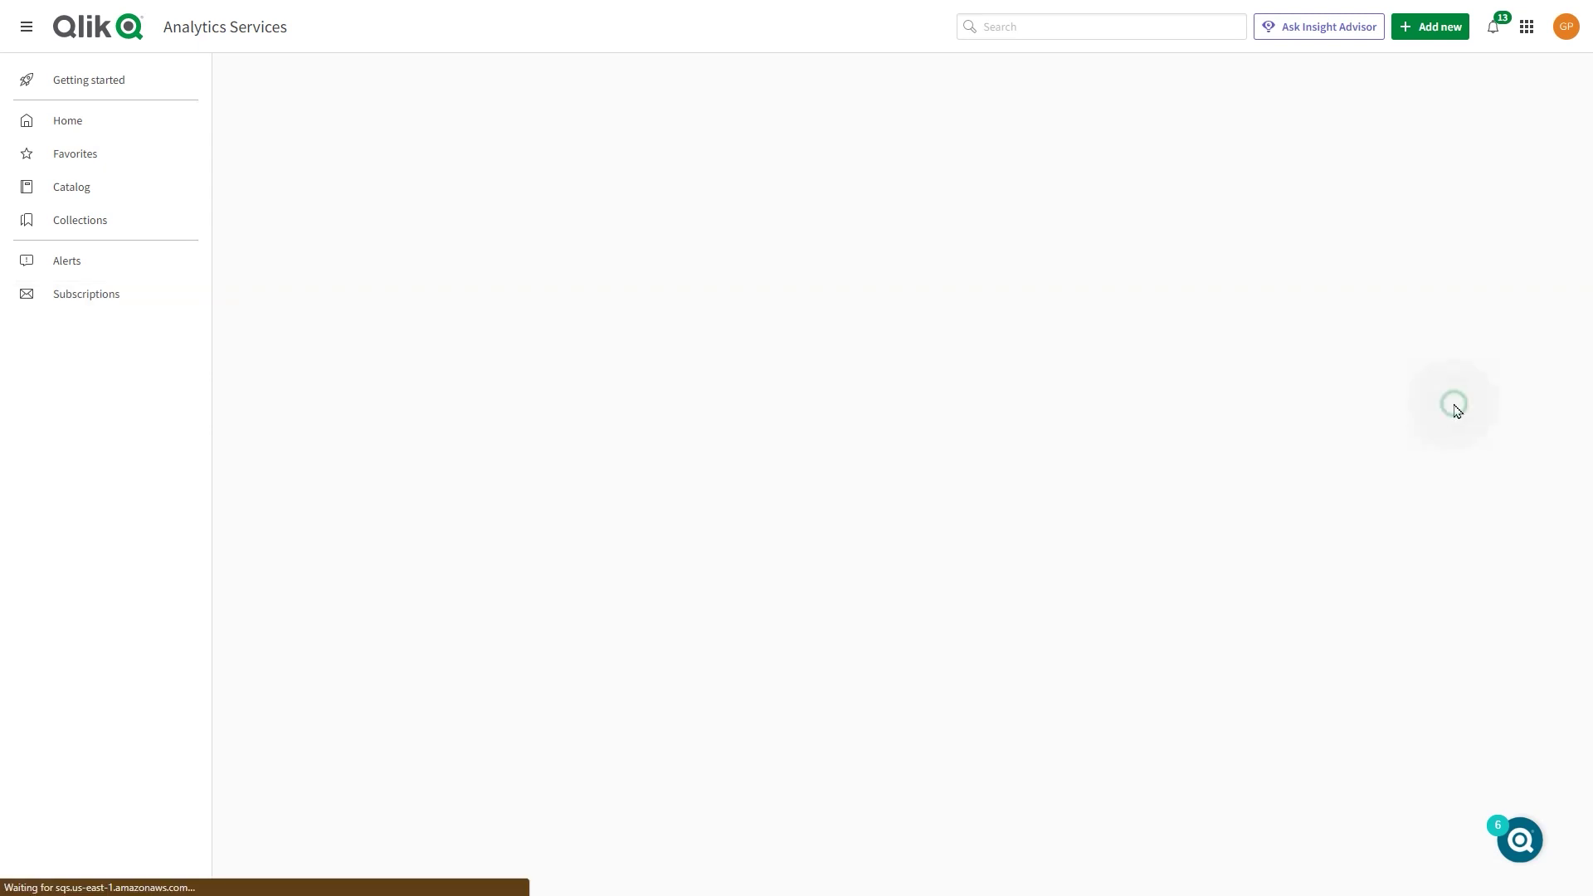